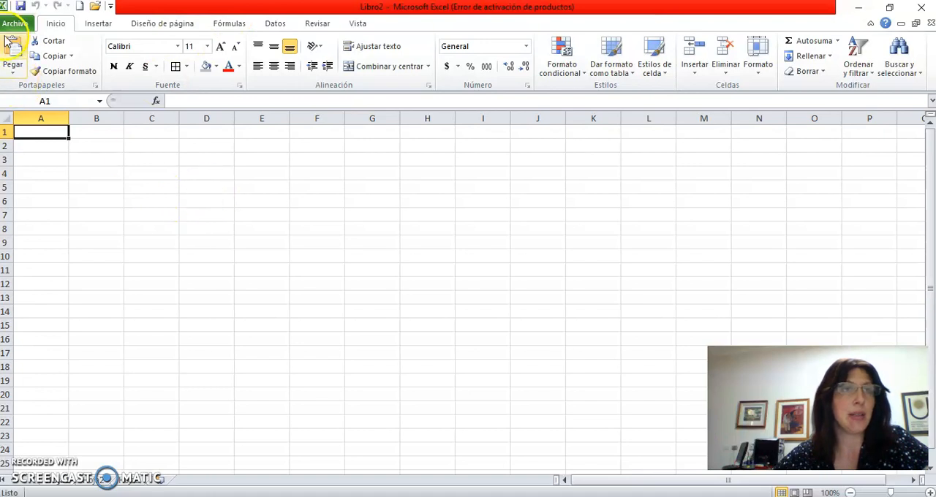
# - Save the workbook to Escritorio as a Libro de Excel 97-2003, named with the author's surname followed by "-TP2.1"
pyautogui.click(21, 6)
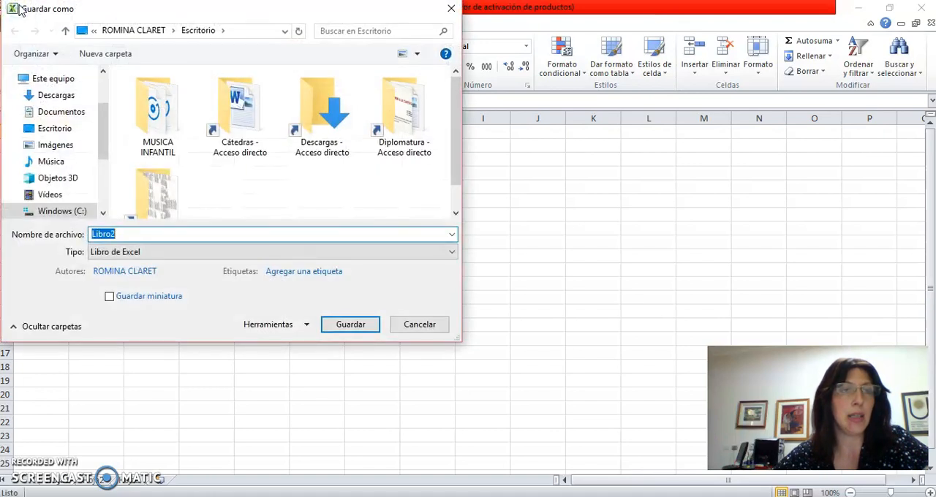
pyautogui.click(61, 111)
pyautogui.click(156, 233)
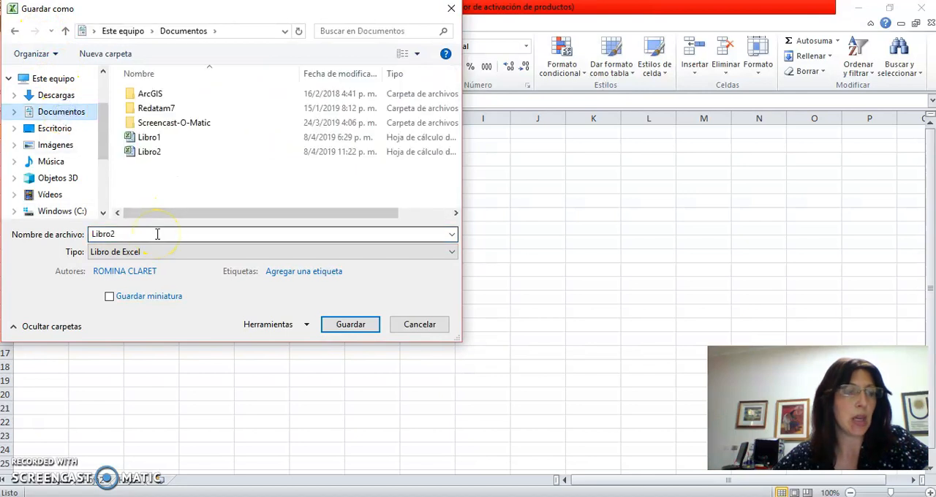
pyautogui.click(55, 130)
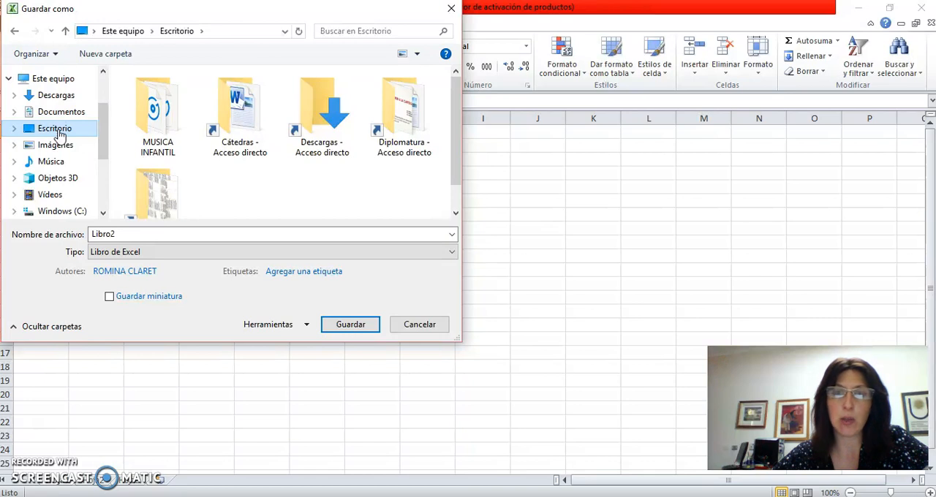
pyautogui.click(138, 233)
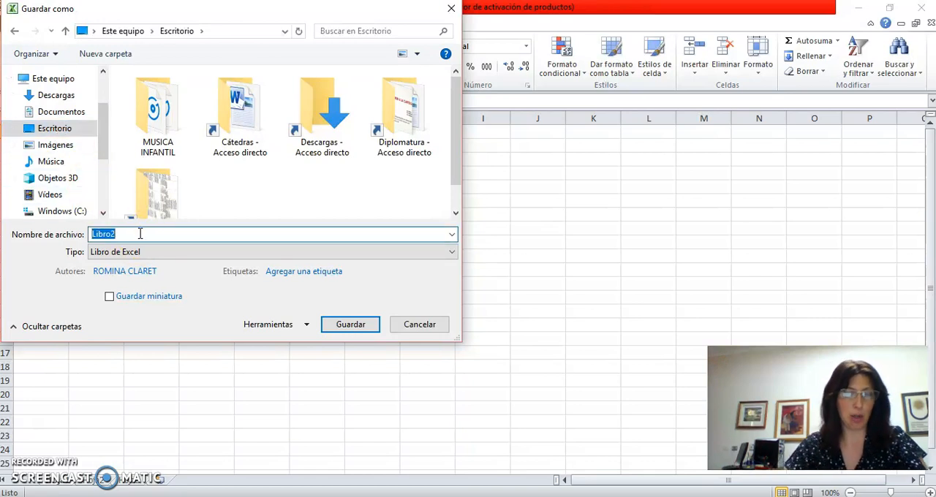
pyautogui.write('claret-TP2.1')
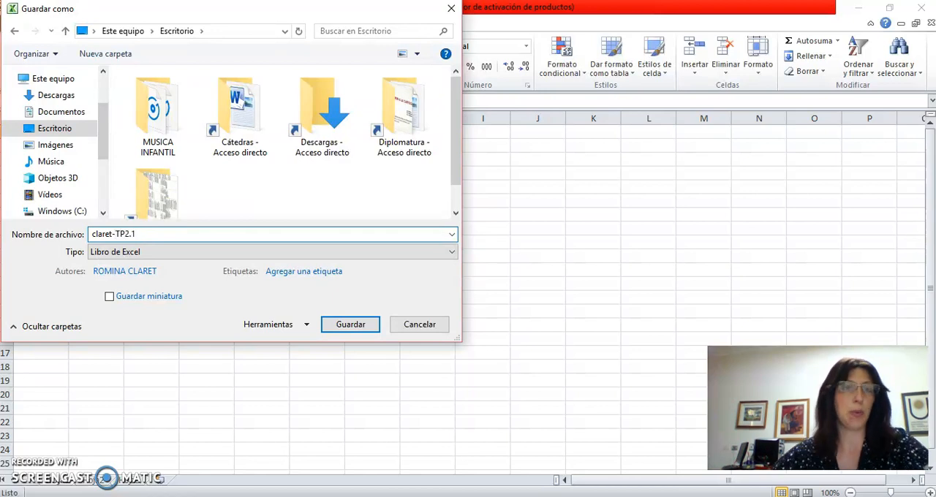
pyautogui.click(175, 252)
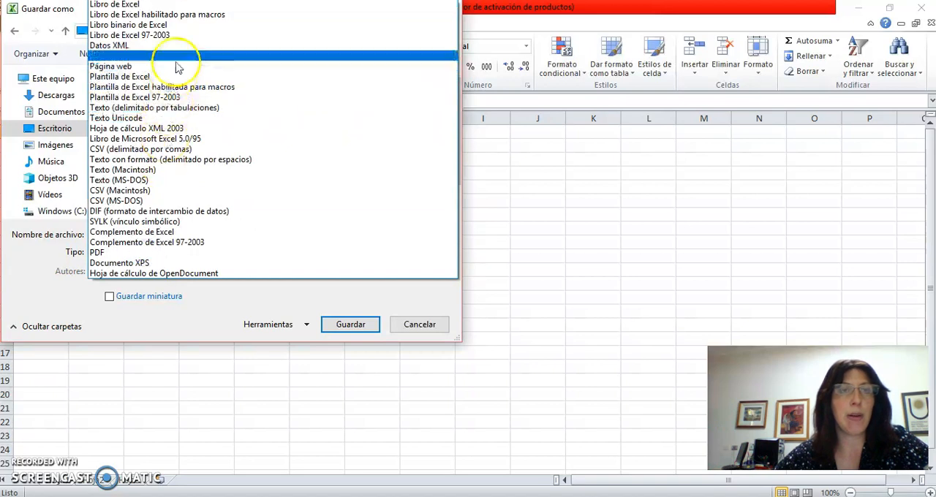
pyautogui.click(182, 35)
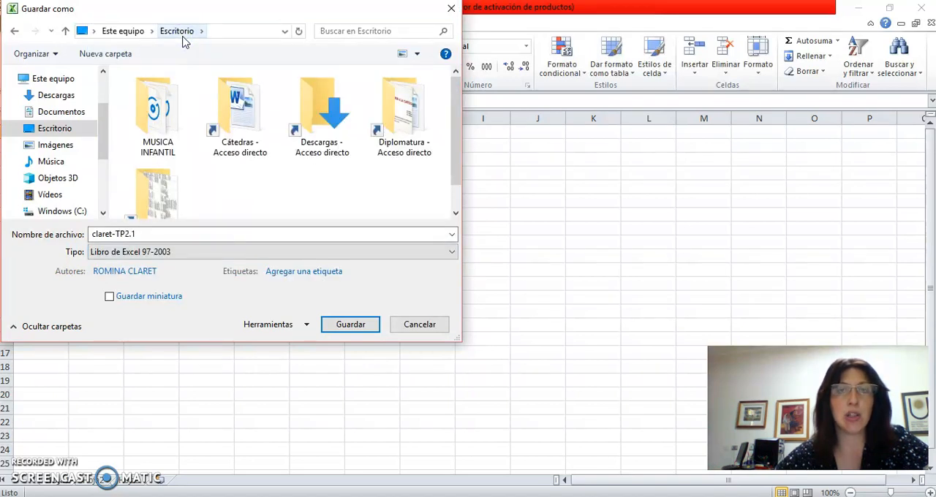
pyautogui.click(339, 329)
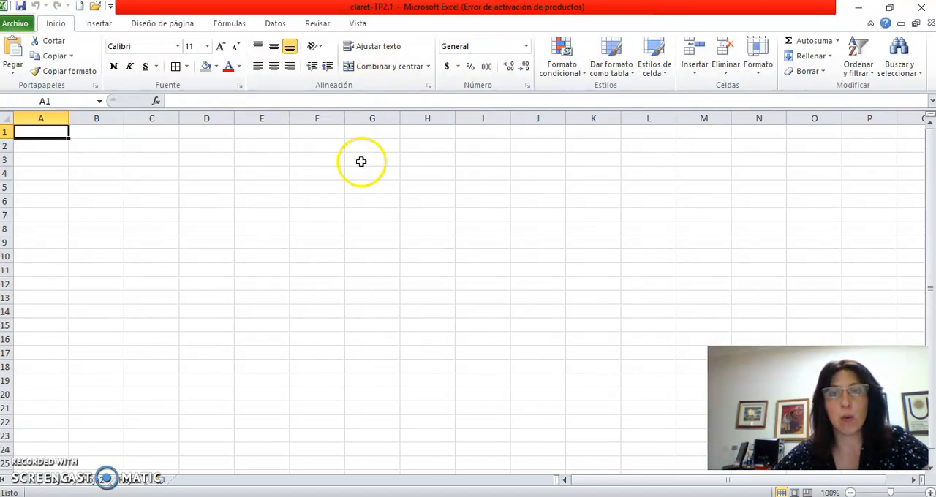
# - Set the sheet's paper size to A4 (21 cm x 29,7 cm)
pyautogui.click(144, 25)
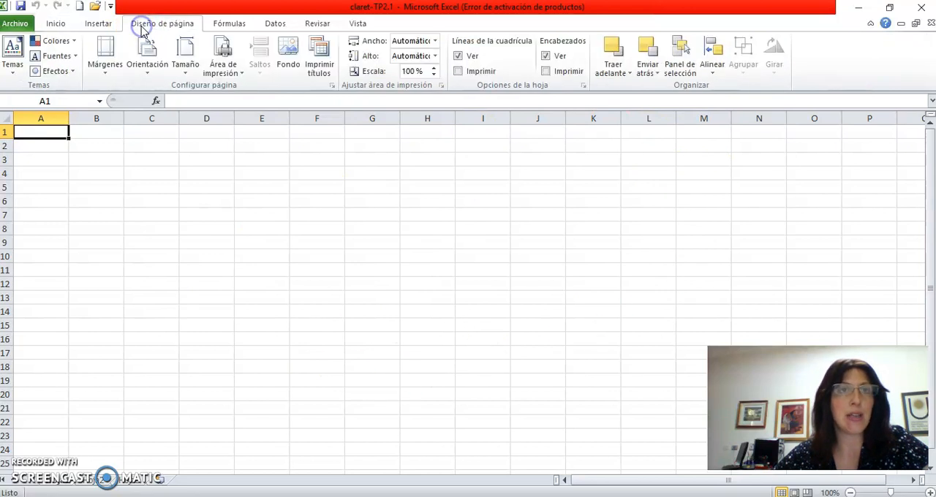
pyautogui.click(186, 53)
pyautogui.click(183, 342)
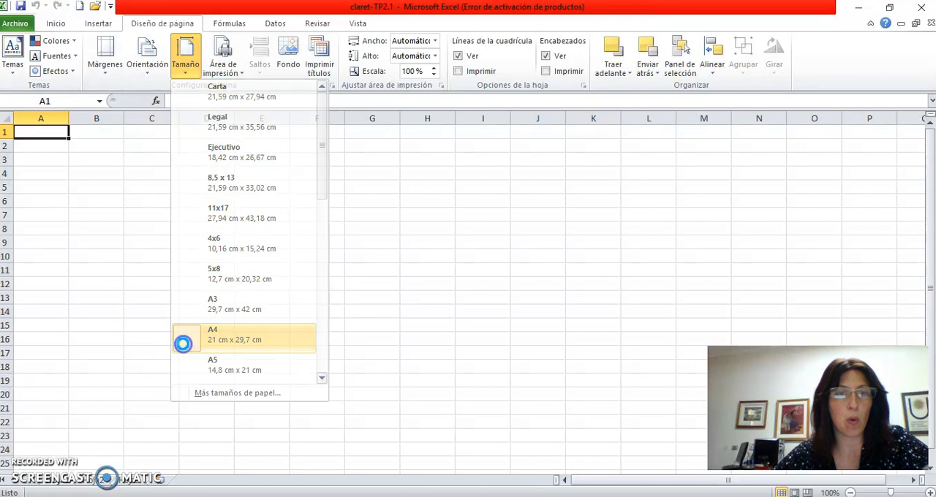
# - Set custom page margins of 2,5 cm for the left, top, bottom and right sides
pyautogui.click(105, 59)
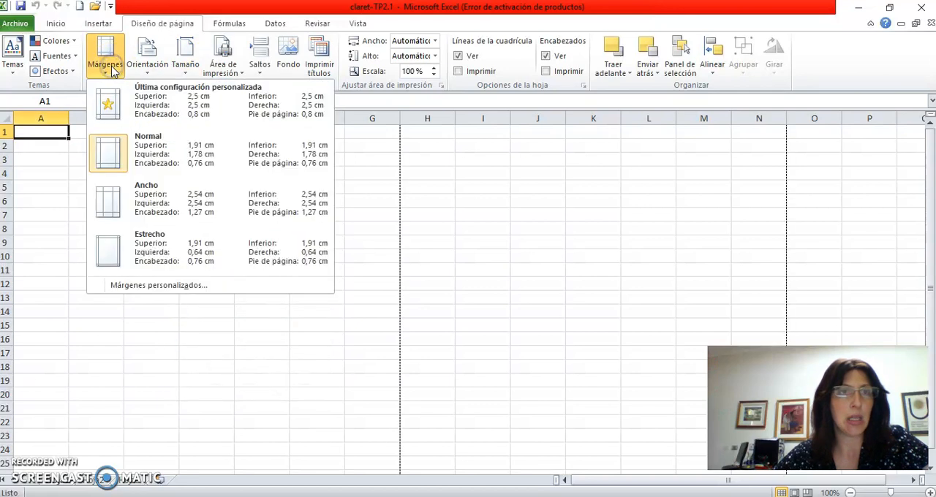
pyautogui.click(150, 286)
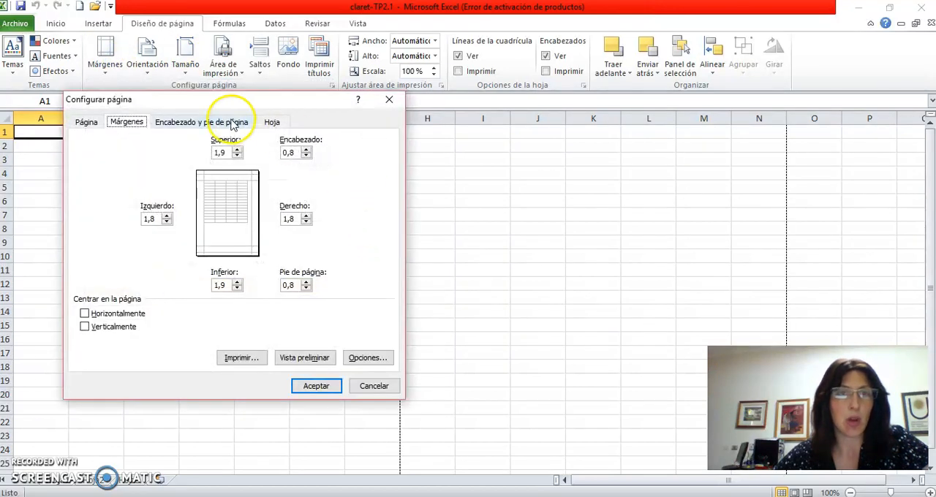
pyautogui.moveTo(156, 220); pyautogui.dragTo(132, 219)
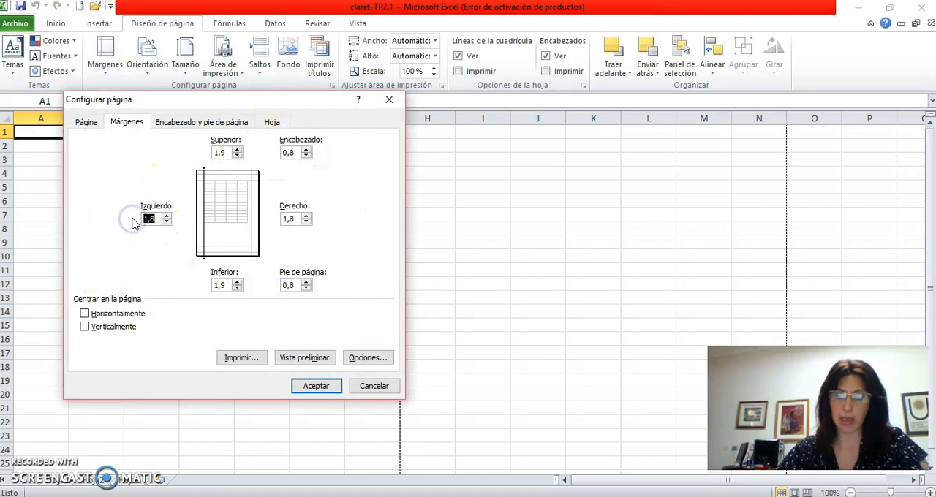
pyautogui.write('2,5')
pyautogui.moveTo(238, 153); pyautogui.dragTo(178, 151)
pyautogui.write('2,5')
pyautogui.moveTo(219, 285); pyautogui.dragTo(171, 286)
pyautogui.write('2,5')
pyautogui.moveTo(294, 220); pyautogui.dragTo(251, 223)
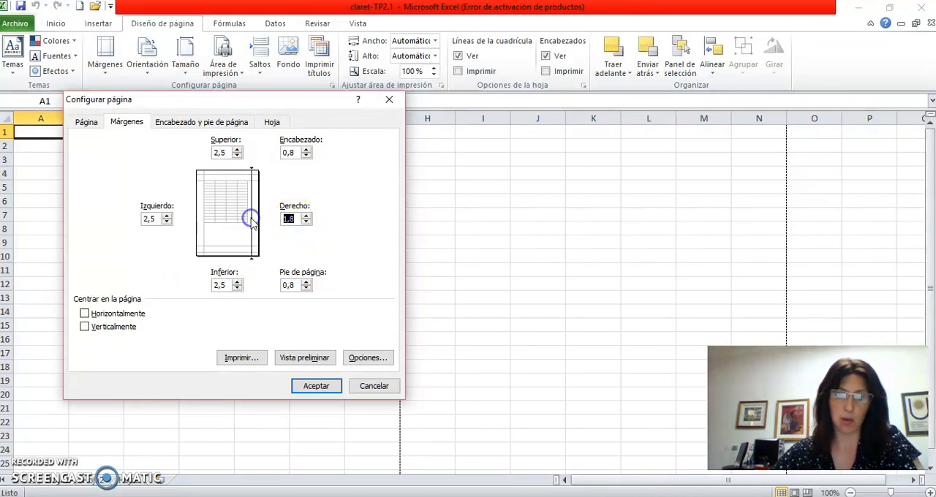
pyautogui.write('2,5')
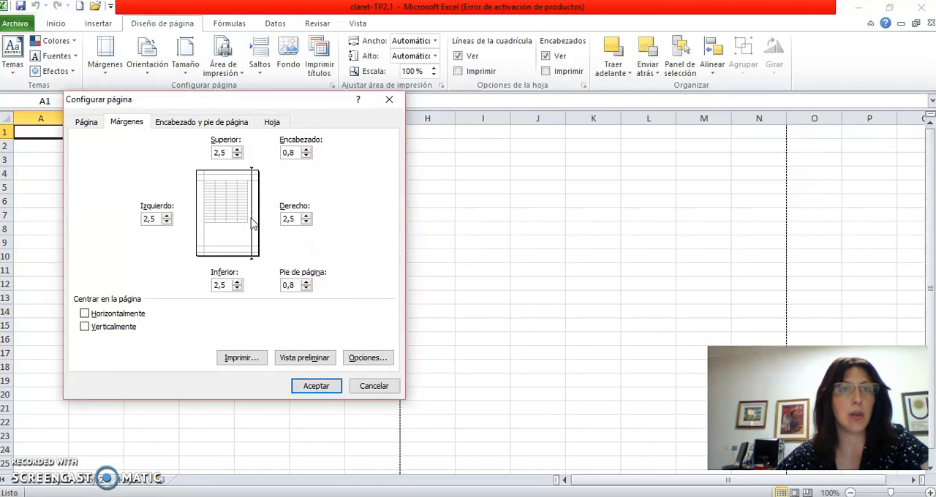
# - Add the custom header "TP 2.1: PLANILLAS DE CALCULO" in the central section and apply the page setup
pyautogui.click(199, 123)
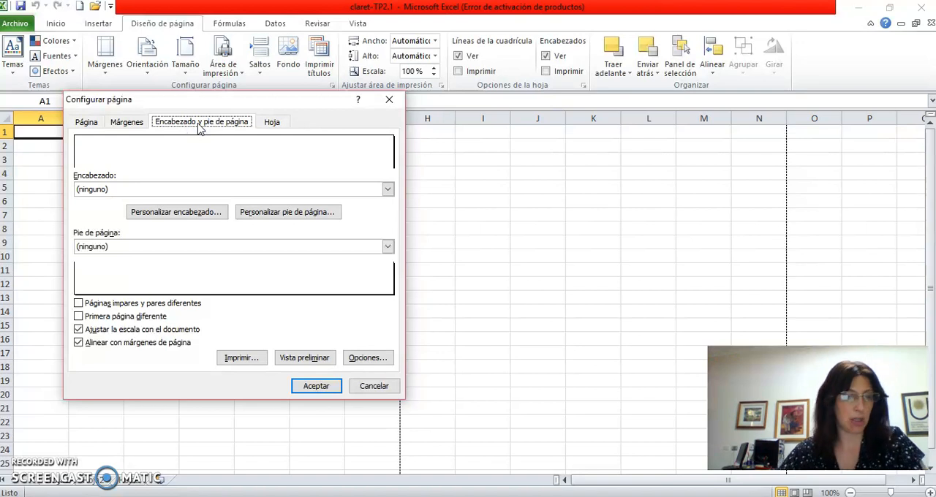
pyautogui.press('capslock')
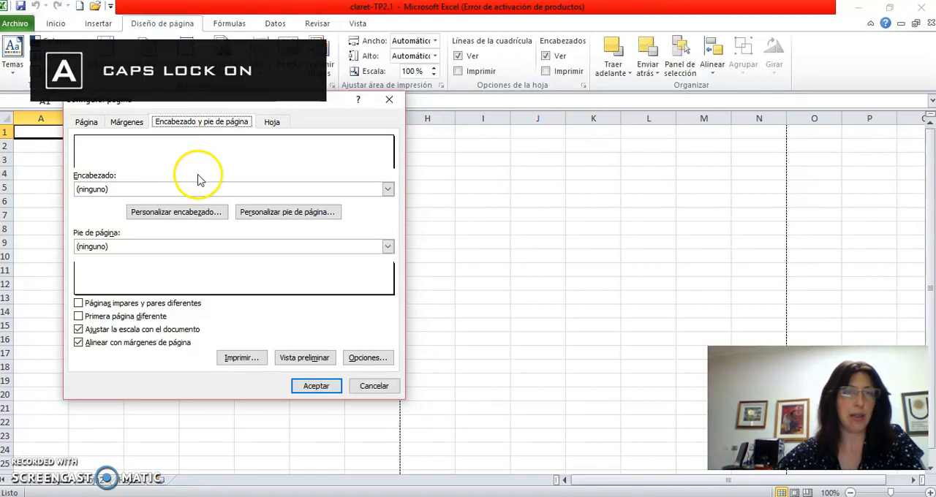
pyautogui.click(188, 212)
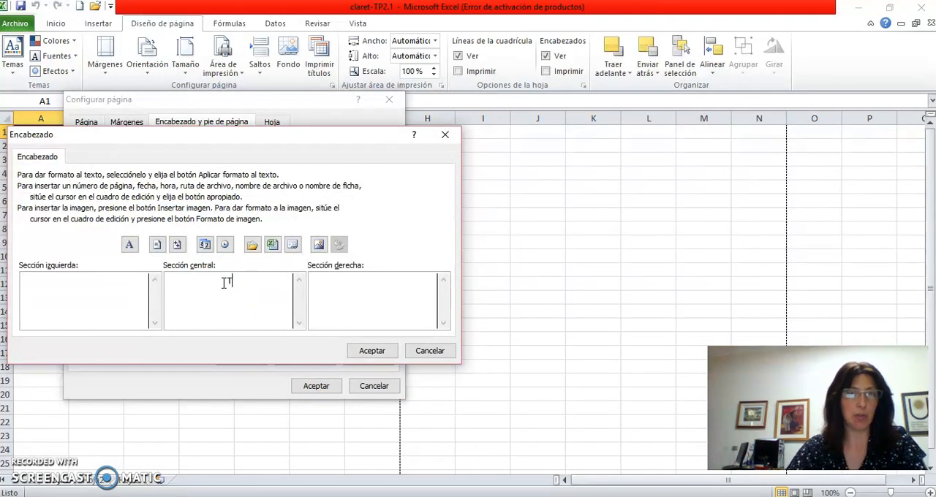
pyautogui.write('TP 2')
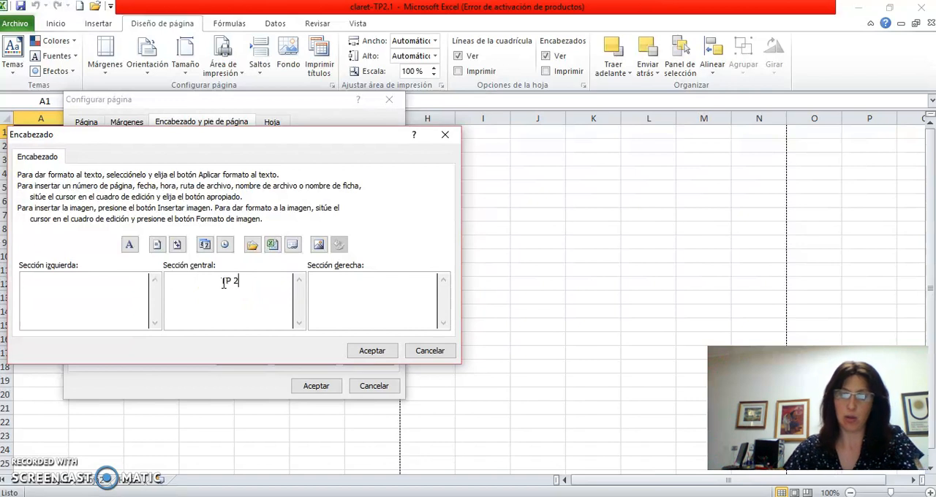
pyautogui.write('.1: PLAN')
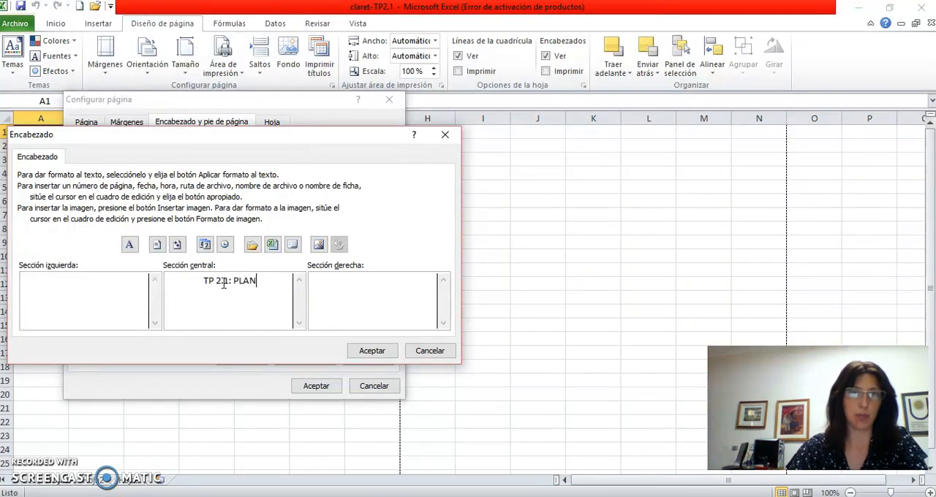
pyautogui.write('ILLAS DE CALC')
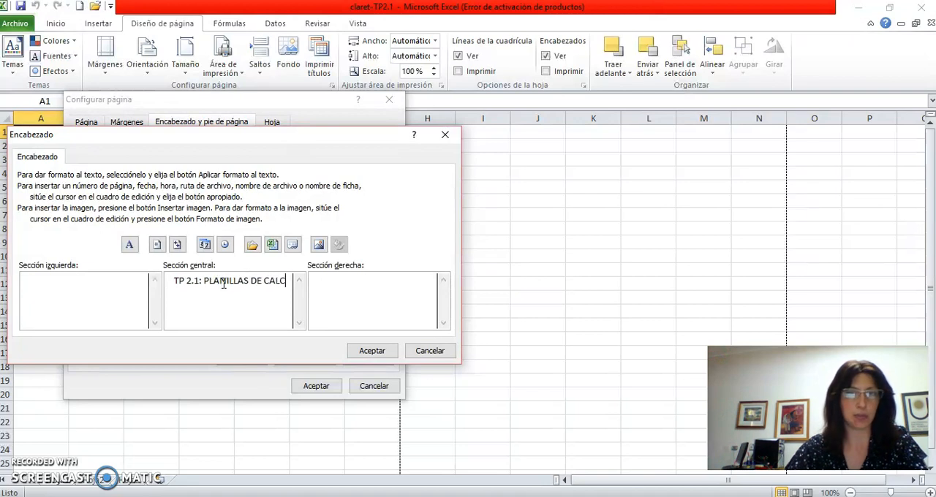
pyautogui.write('ULO')
pyautogui.click(357, 350)
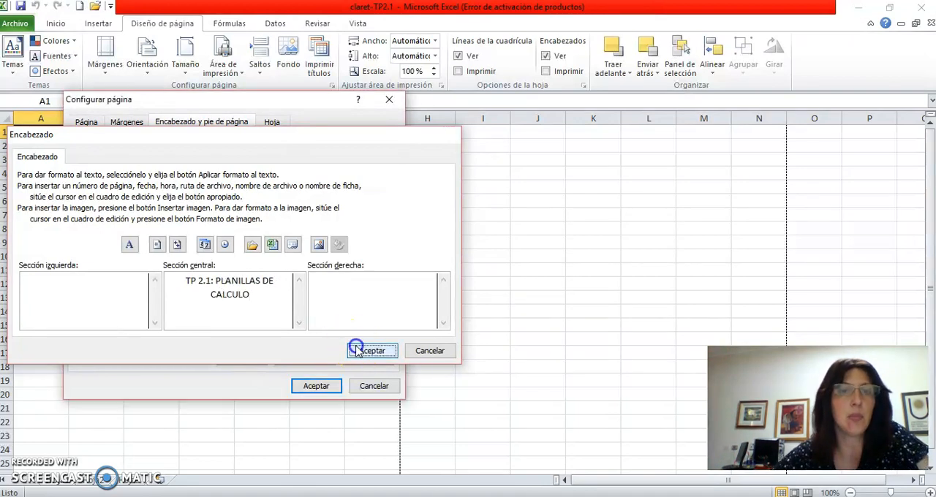
pyautogui.click(319, 386)
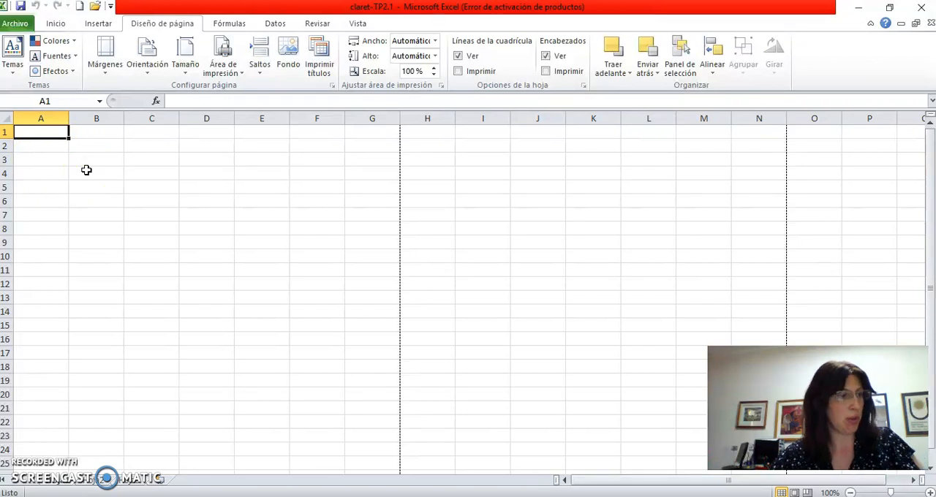
# - Enter the column headings "Carrera" in A1 and "Ingresantes 2018" in B1
pyautogui.press('capslock')
pyautogui.write('Carrea')
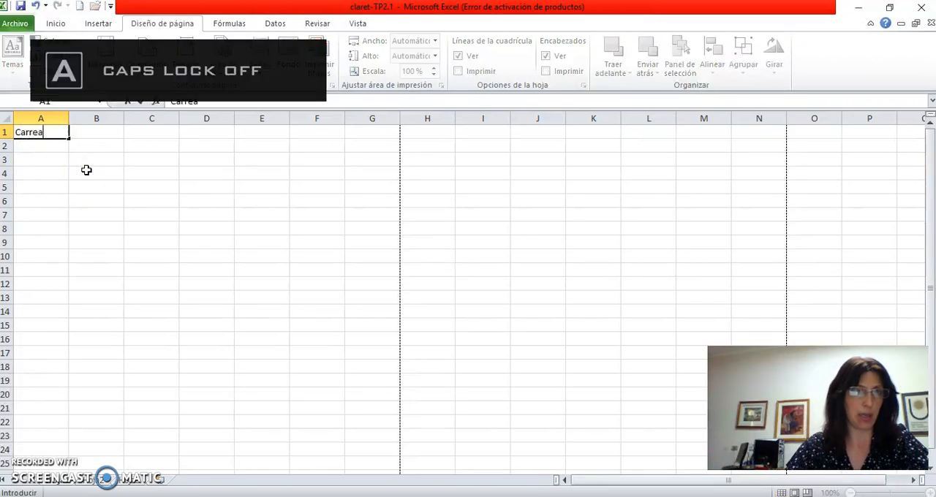
pyautogui.press('BackSpace')
pyautogui.write('ra')
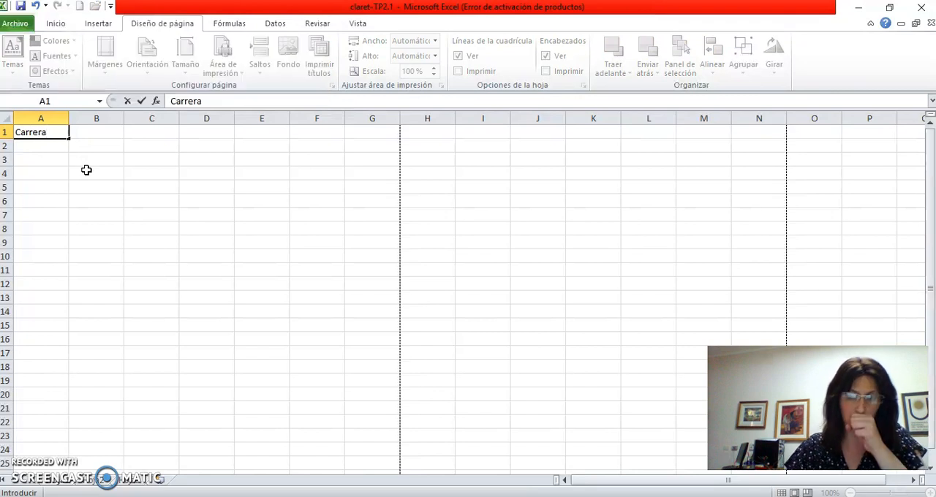
pyautogui.press('Tab')
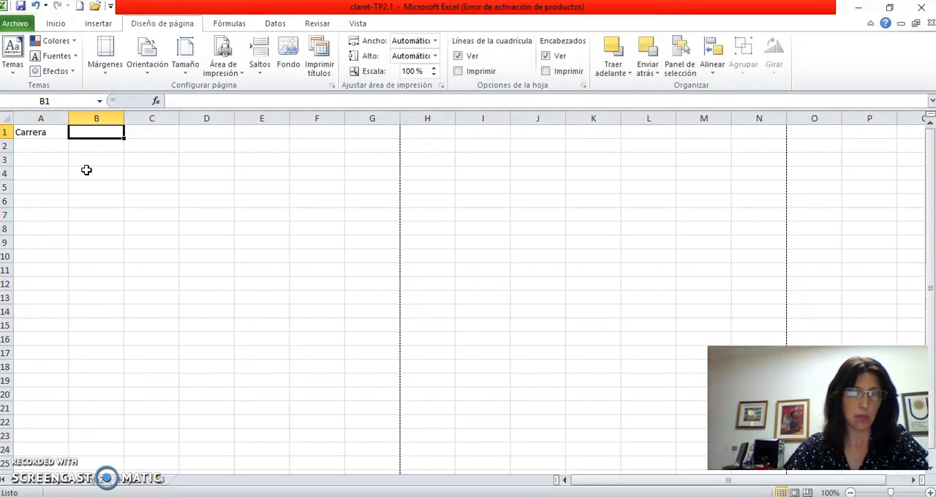
pyautogui.write('Ingreso')
pyautogui.press('BackSpace')
pyautogui.press('BackSpace')
pyautogui.press('BackSpace')
pyautogui.press('BackSpace')
pyautogui.press('BackSpace')
pyautogui.press('BackSpace')
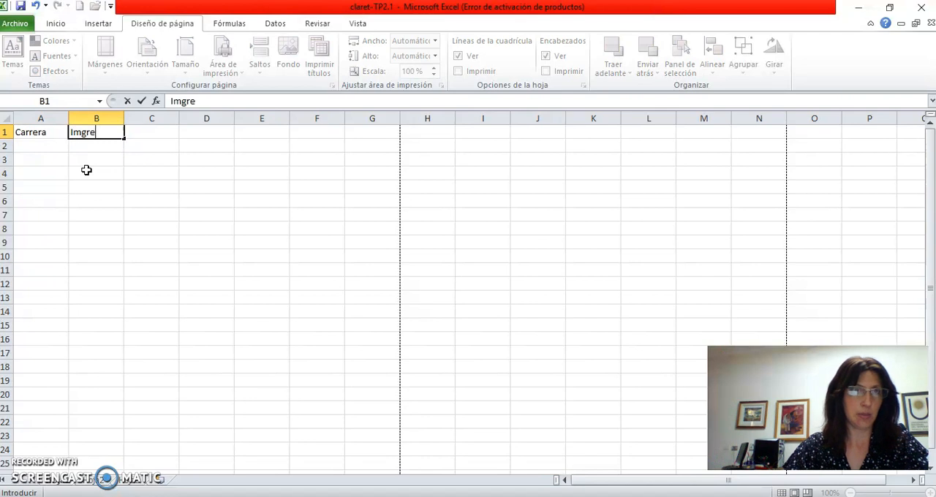
pyautogui.write('ngresantes 2018')
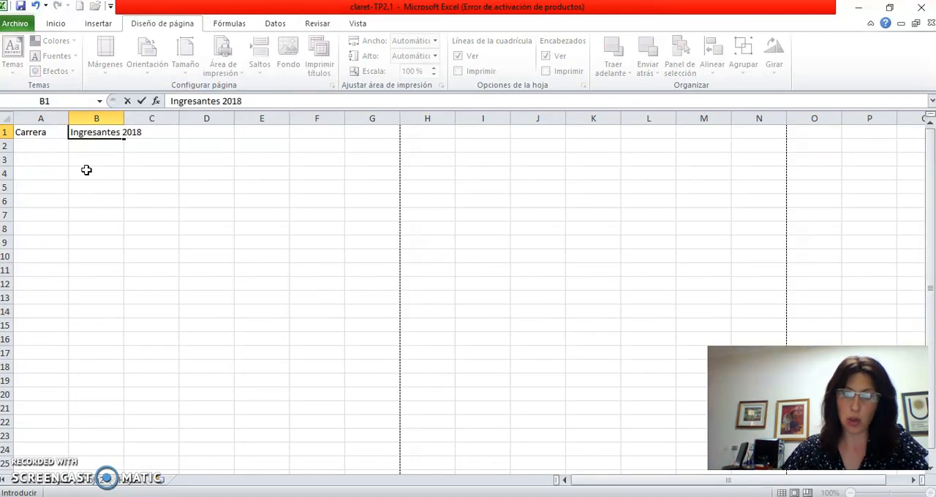
pyautogui.press('Tab')
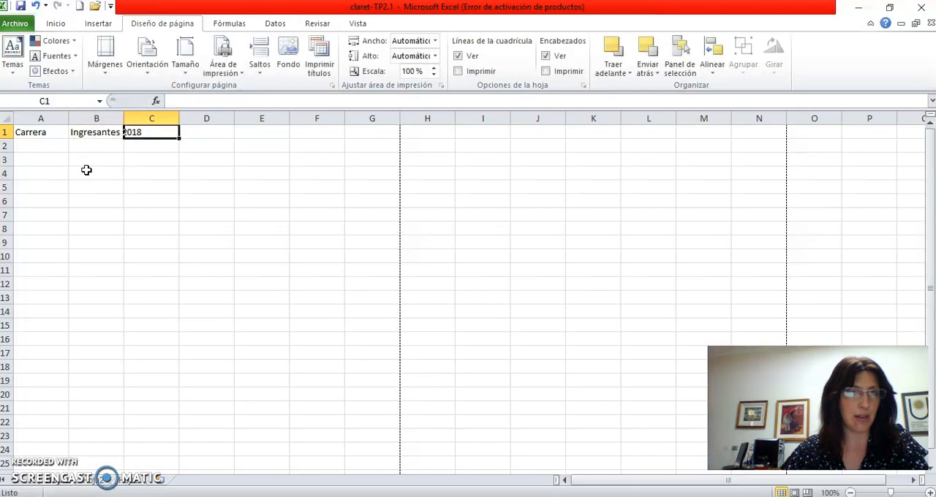
# - Enter the column heading "Regulares fines 2018" in C1
pyautogui.write('Re')
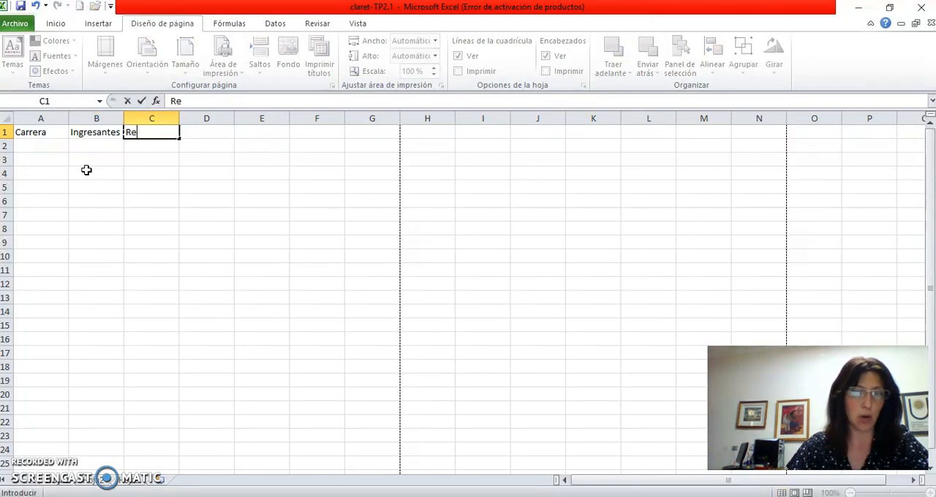
pyautogui.write('gu')
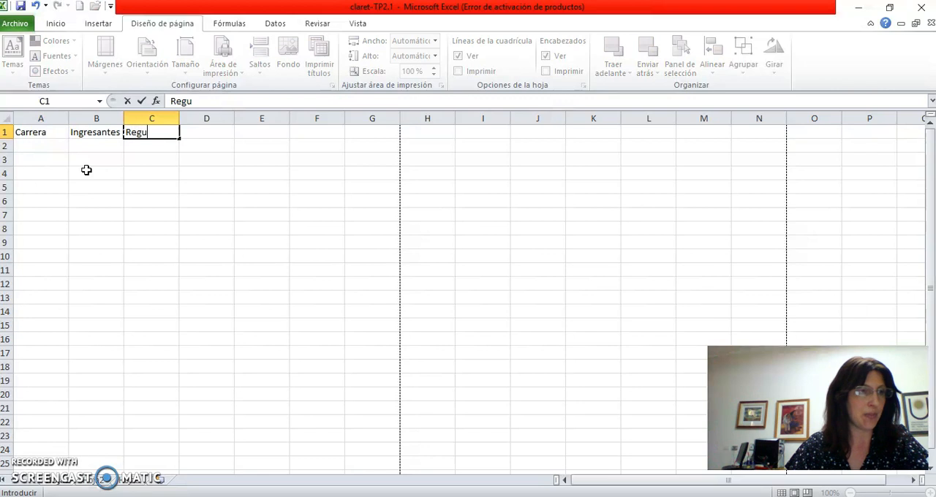
pyautogui.write('lares fines')
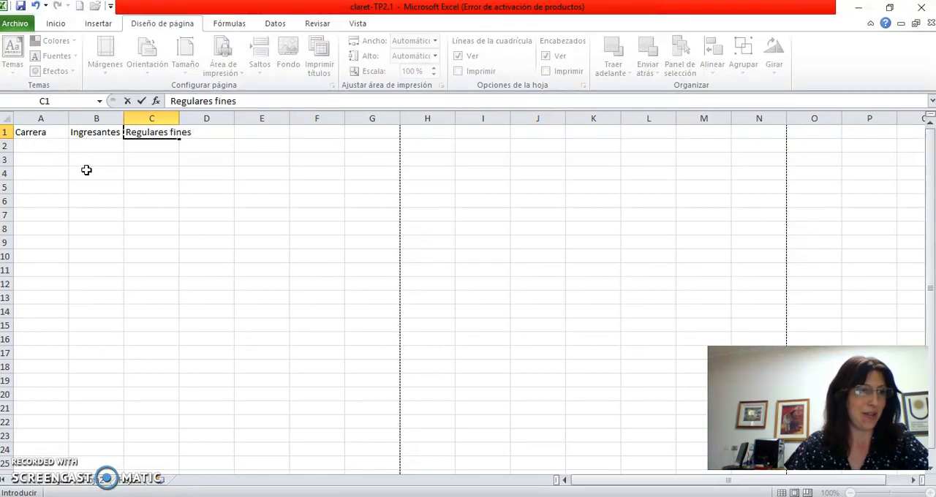
pyautogui.write(' 2018')
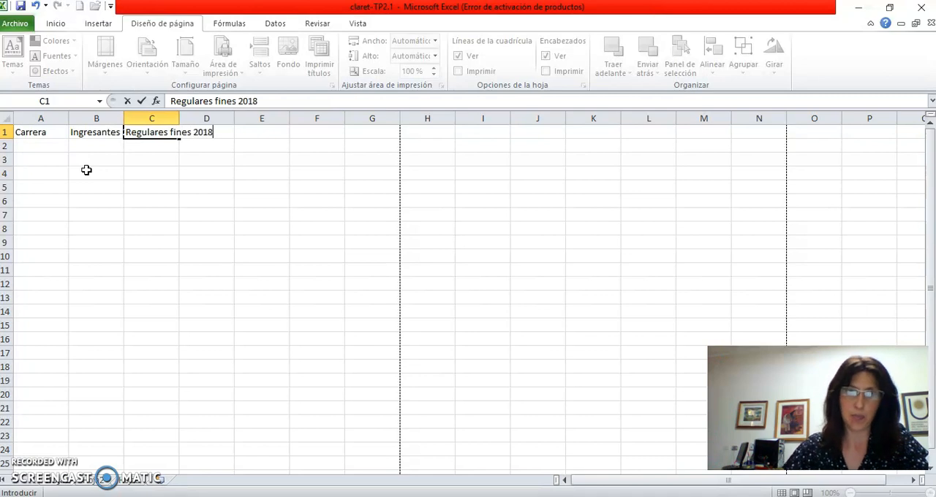
pyautogui.press('Tab')
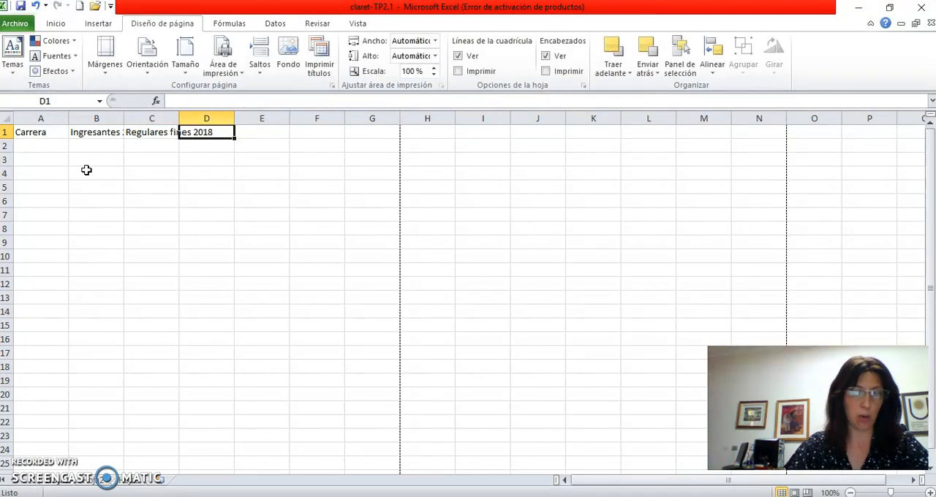
# - Enter the column heading "Promedio de materias aprobadas por alumno" in D1
pyautogui.write('Promedio de mate')
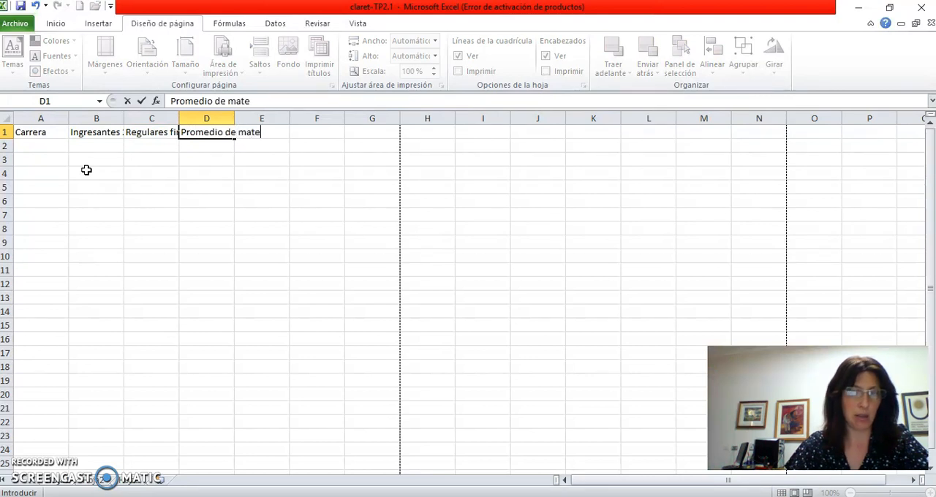
pyautogui.write('rias apro')
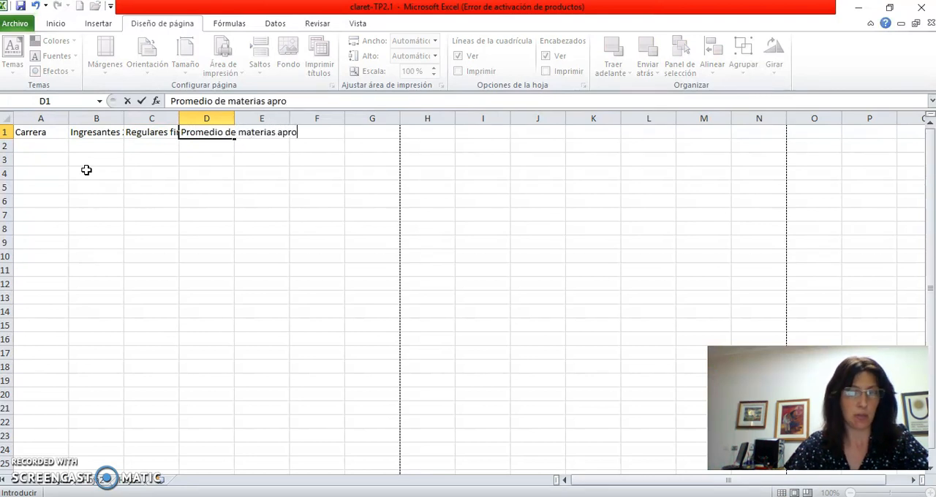
pyautogui.write('badas por alumno')
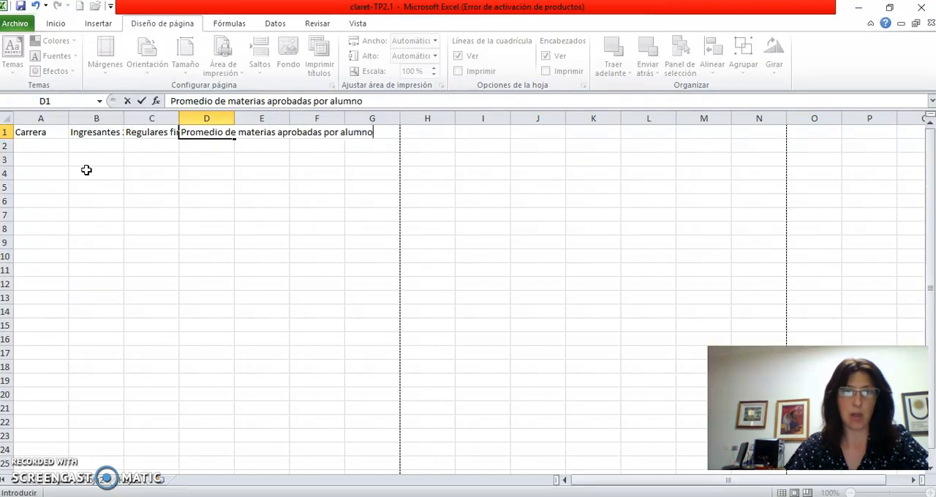
pyautogui.press('Return')
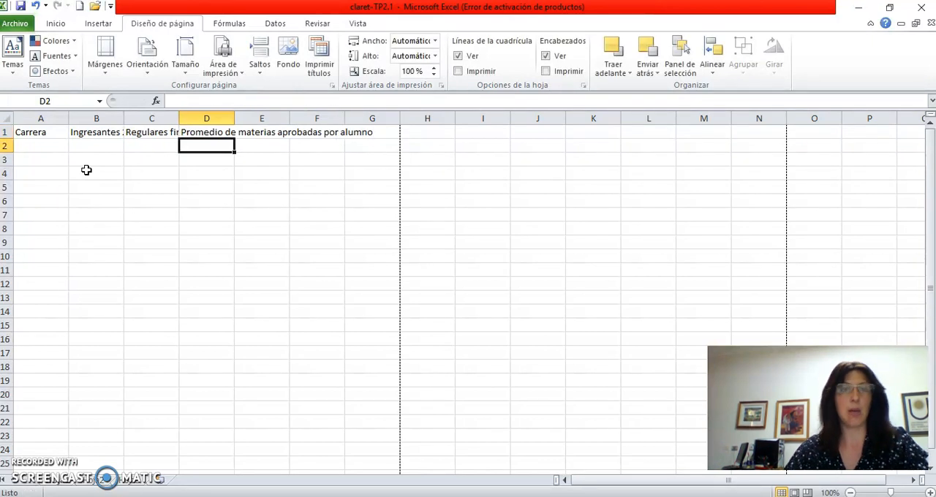
# - Wrap the text of the headings in A1:D1 and widen column D slightly
pyautogui.moveTo(42, 133); pyautogui.dragTo(184, 134)
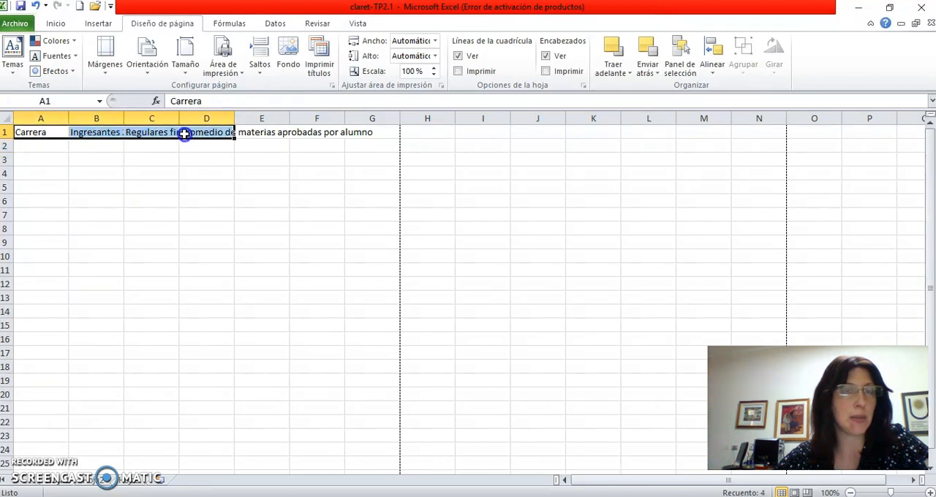
pyautogui.click(58, 24)
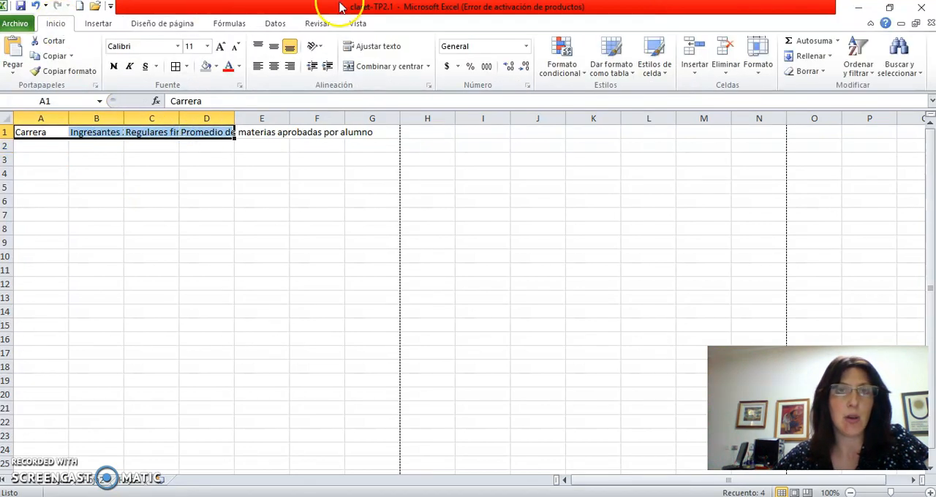
pyautogui.click(387, 52)
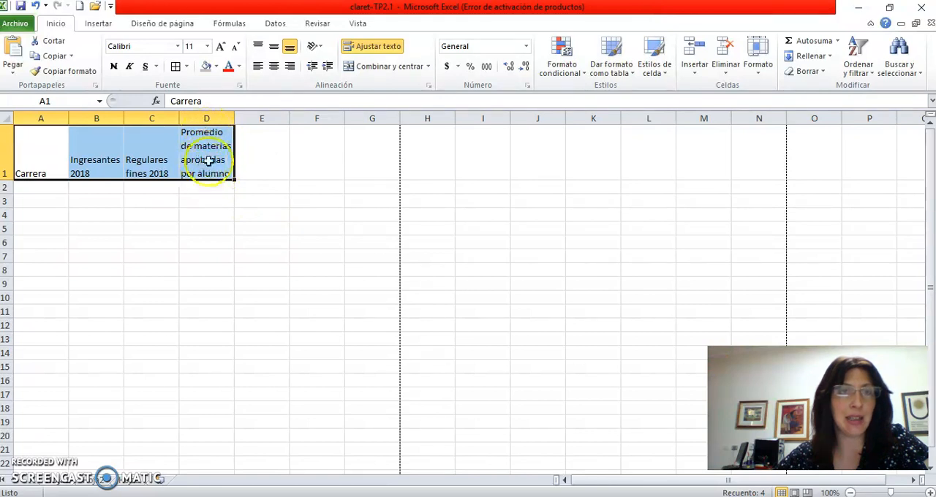
pyautogui.click(201, 201)
pyautogui.moveTo(235, 116)
pyautogui.mouseDown()
pyautogui.moveTo(251, 118)
pyautogui.moveTo(241, 120)
pyautogui.mouseUp()
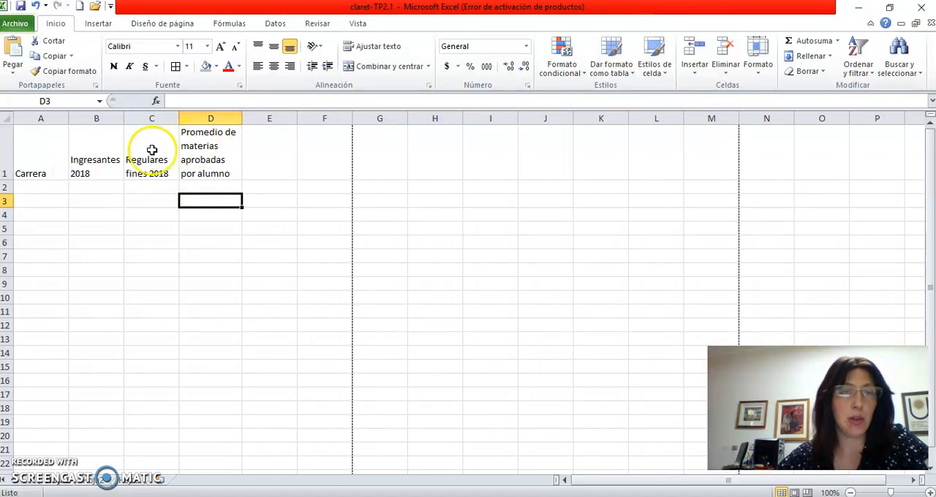
# - Center the headings in A1:D1 both vertically and horizontally
pyautogui.moveTo(30, 159); pyautogui.dragTo(220, 163)
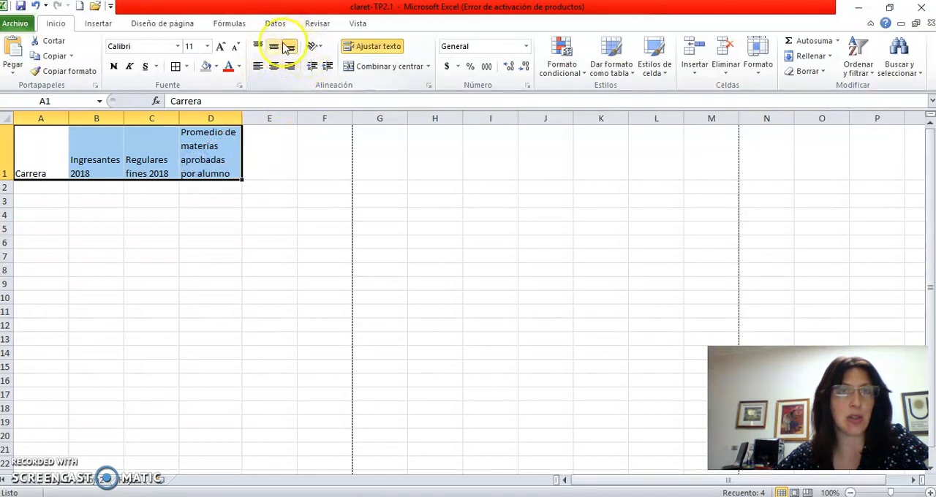
pyautogui.click(273, 46)
pyautogui.click(273, 66)
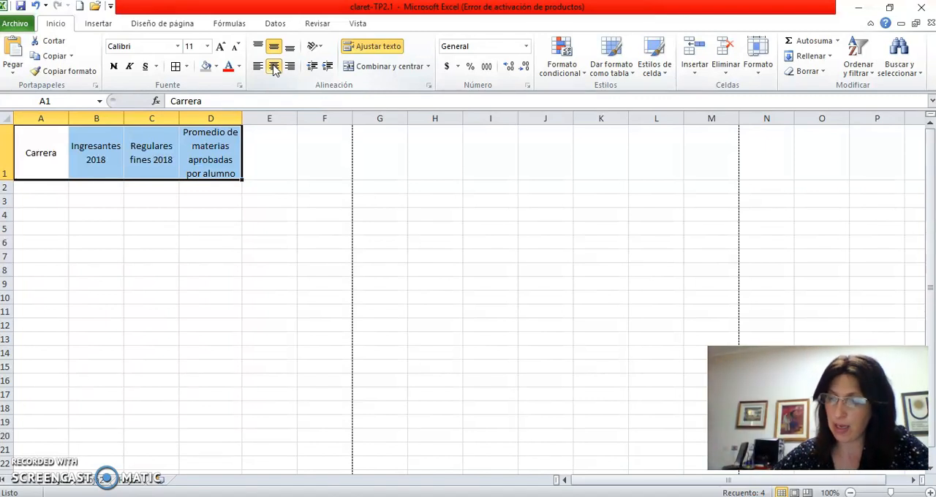
pyautogui.click(132, 226)
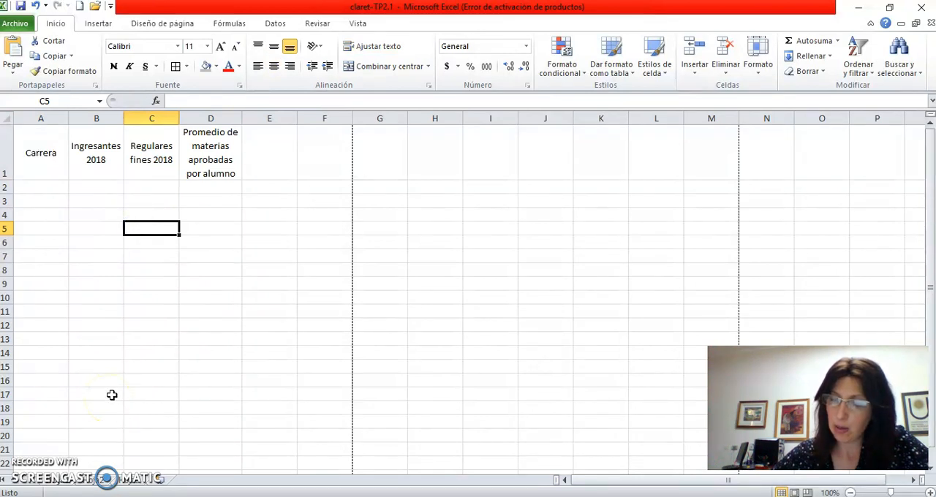
pyautogui.click(88, 480)
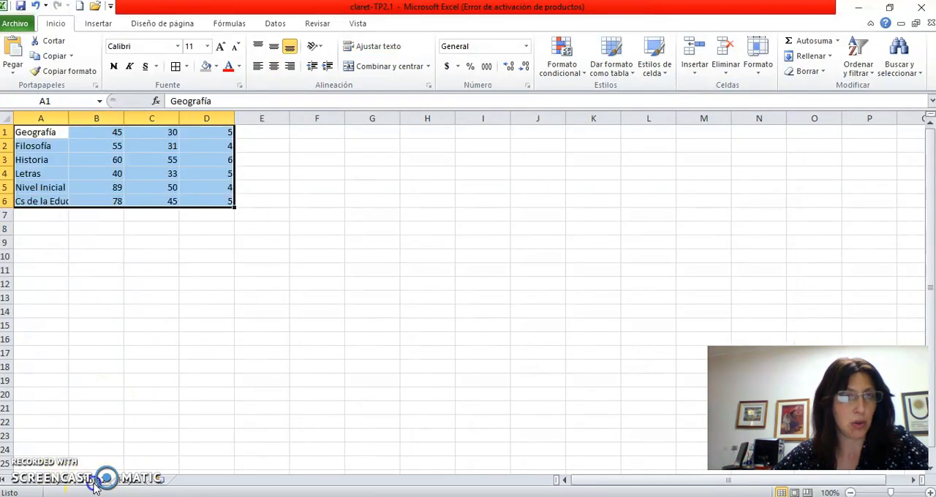
pyautogui.click(71, 308)
pyautogui.moveTo(36, 133); pyautogui.dragTo(207, 193)
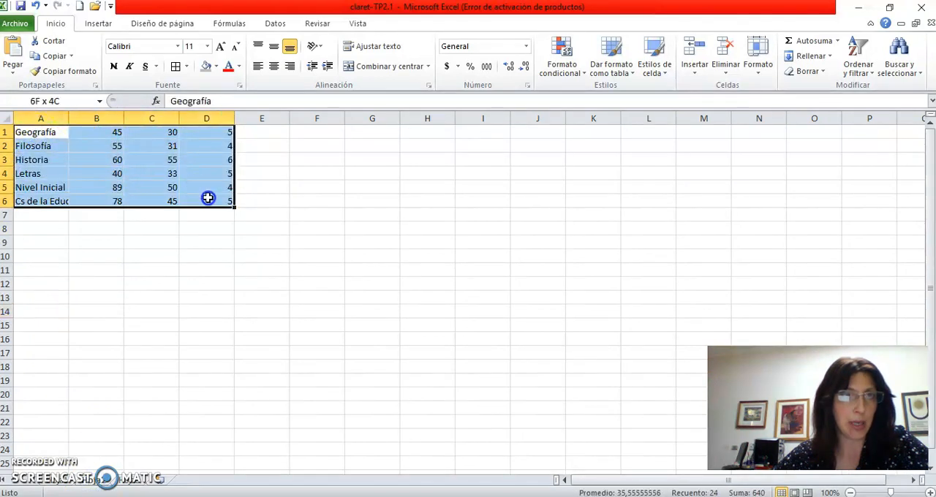
pyautogui.rightClick(41, 136)
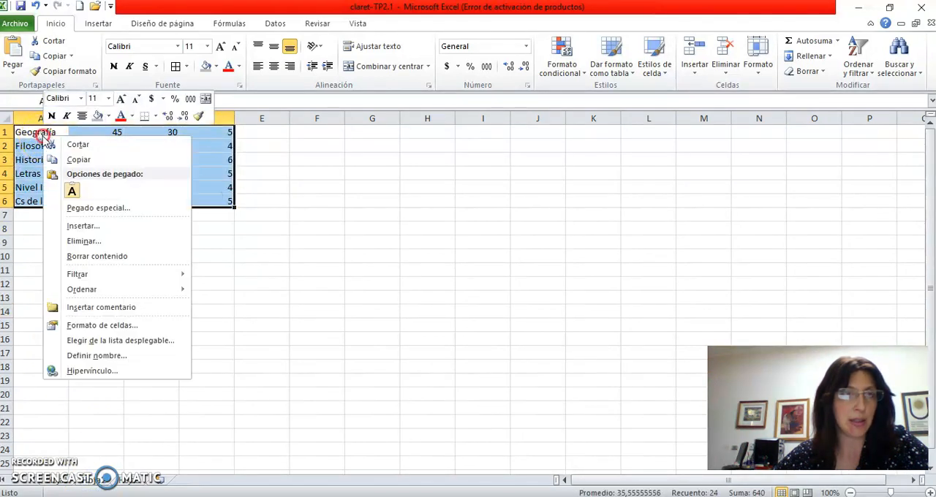
pyautogui.click(108, 160)
pyautogui.click(64, 484)
pyautogui.click(30, 187)
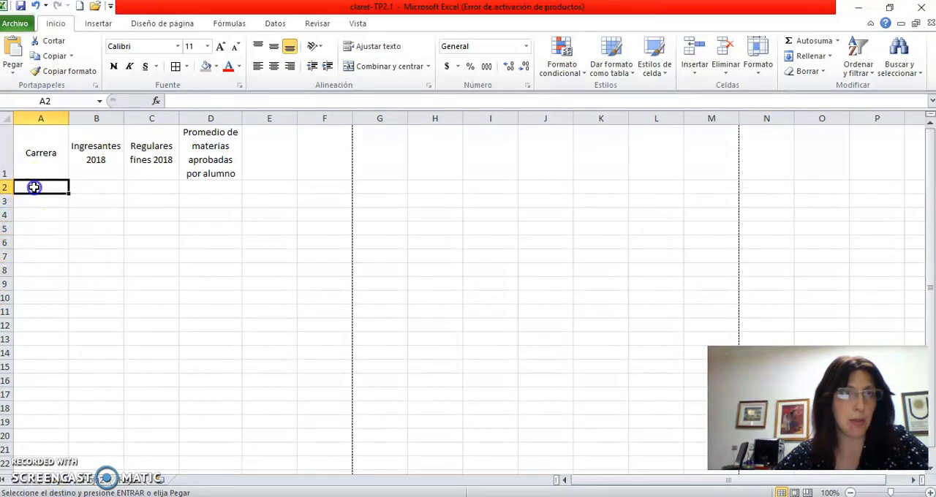
pyautogui.rightClick(32, 187)
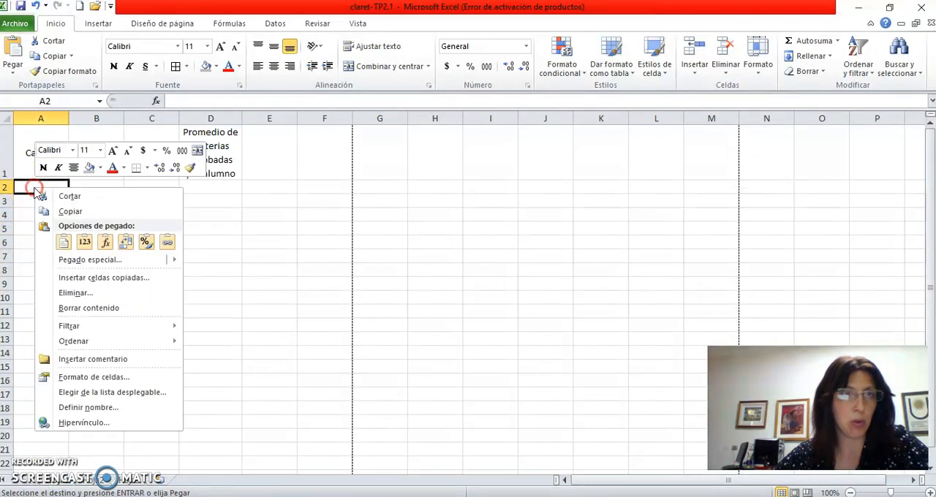
pyautogui.click(72, 212)
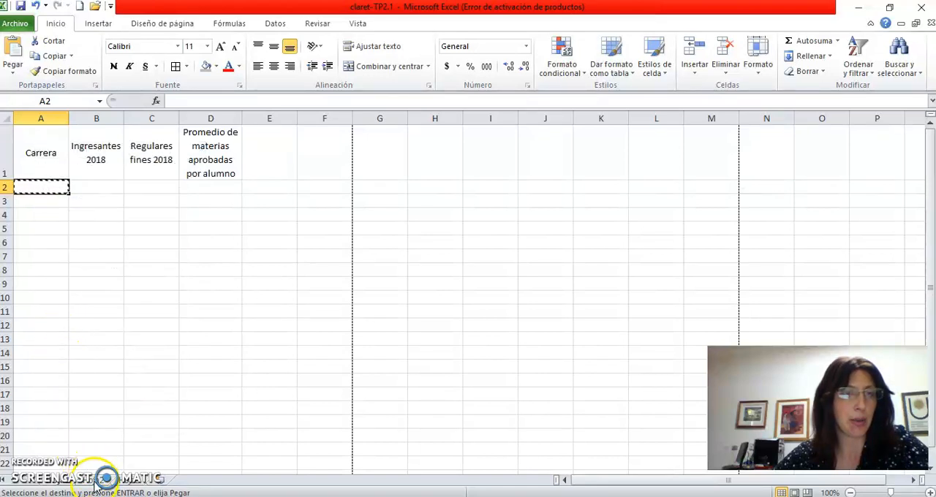
# - Copy the degree data in A1:D6 of the second sheet and paste it below the headings of the first sheet, starting at A2
pyautogui.click(95, 482)
pyautogui.rightClick(29, 132)
pyautogui.moveTo(30, 132); pyautogui.dragTo(217, 203)
pyautogui.rightClick(42, 138)
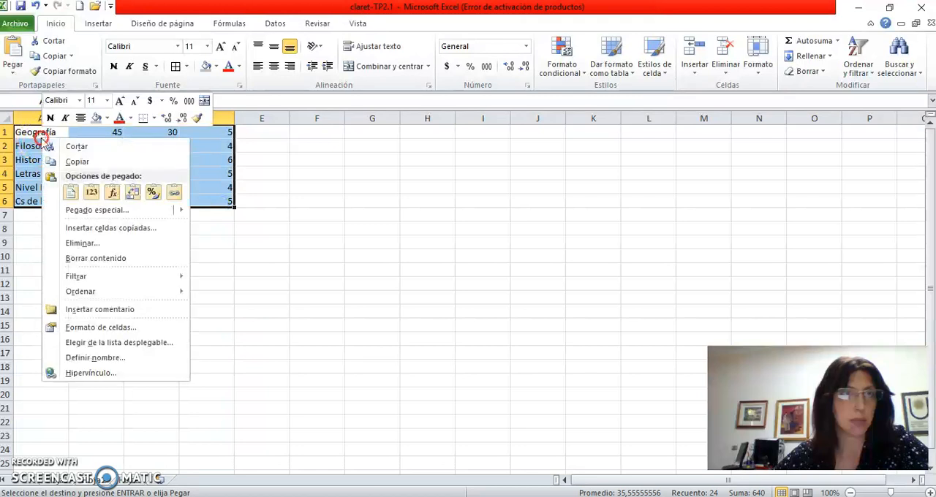
pyautogui.click(66, 162)
pyautogui.click(62, 484)
pyautogui.rightClick(38, 187)
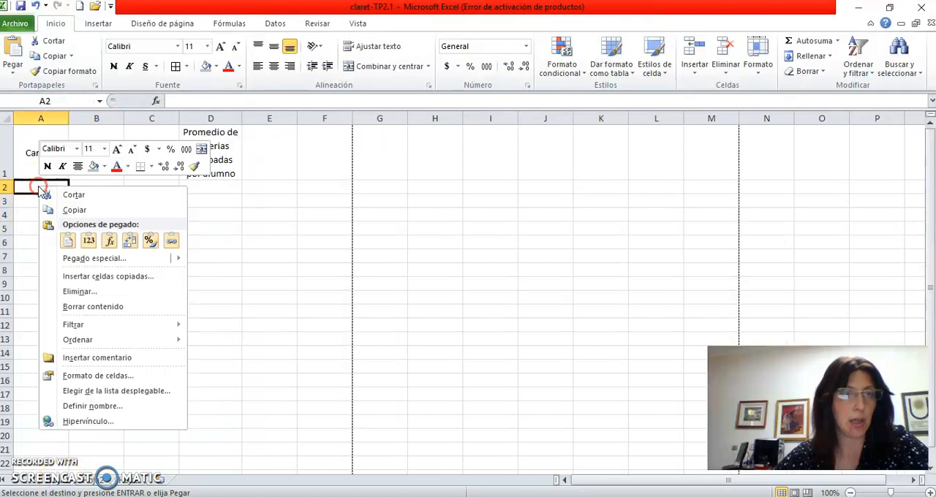
pyautogui.click(67, 240)
pyautogui.click(102, 349)
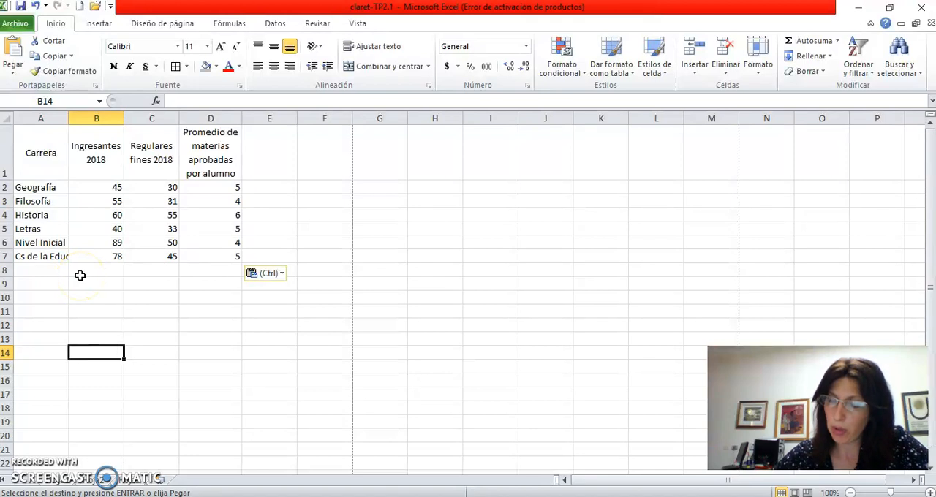
# - Apply all borders to the whole table, A1:D7
pyautogui.moveTo(36, 150); pyautogui.dragTo(205, 253)
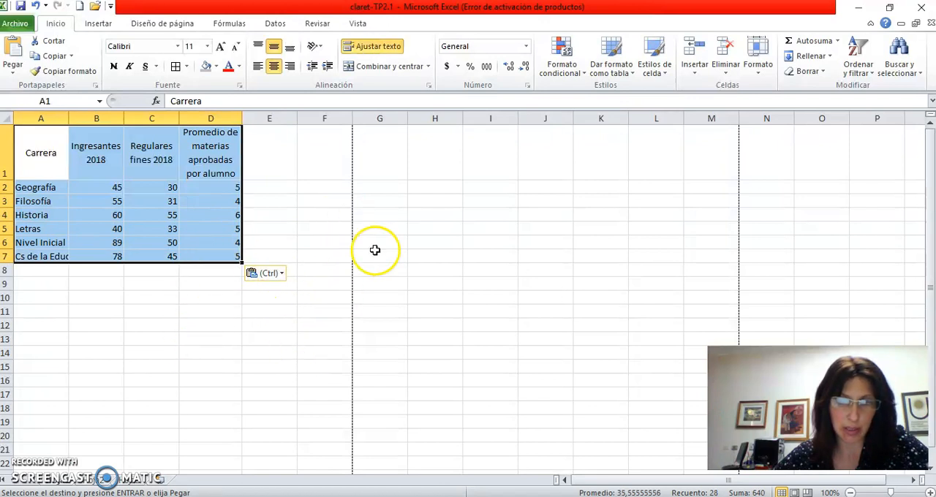
pyautogui.click(187, 67)
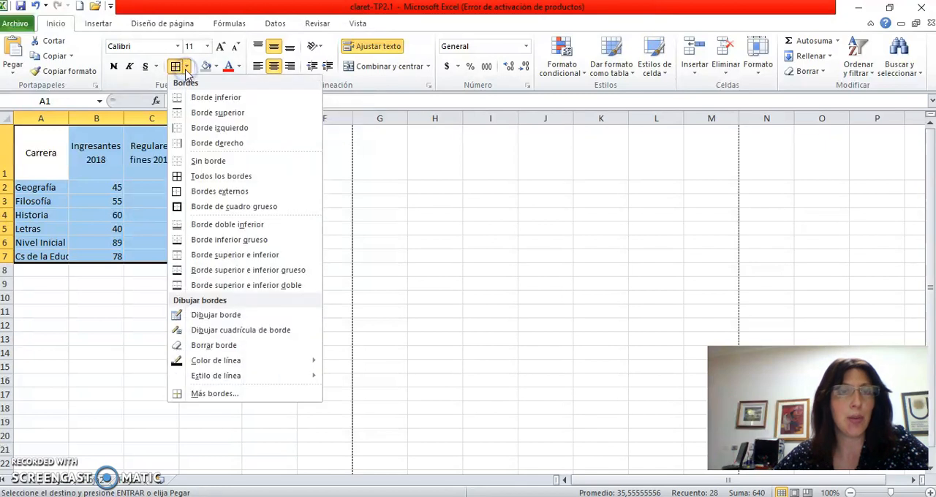
pyautogui.click(179, 176)
pyautogui.click(108, 350)
# - Fill the heading cells A1:D1 with a light red theme colour
pyautogui.moveTo(46, 154); pyautogui.dragTo(198, 129)
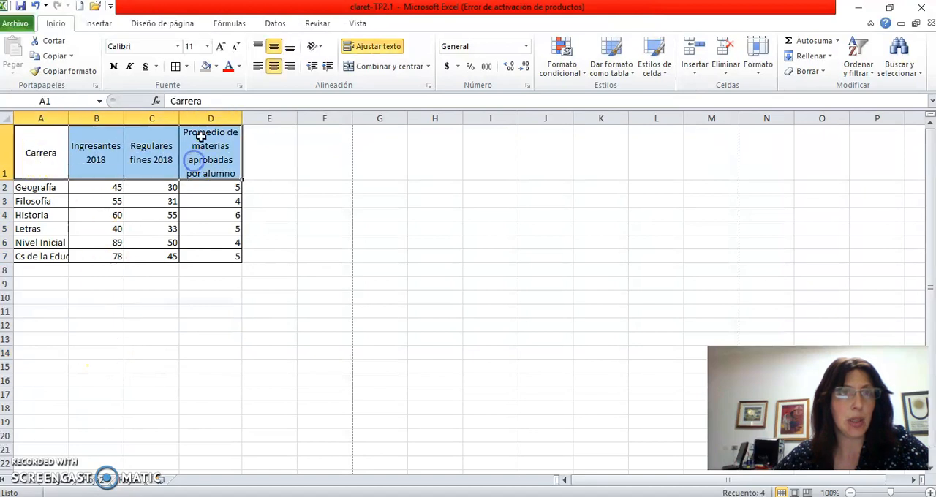
pyautogui.click(217, 66)
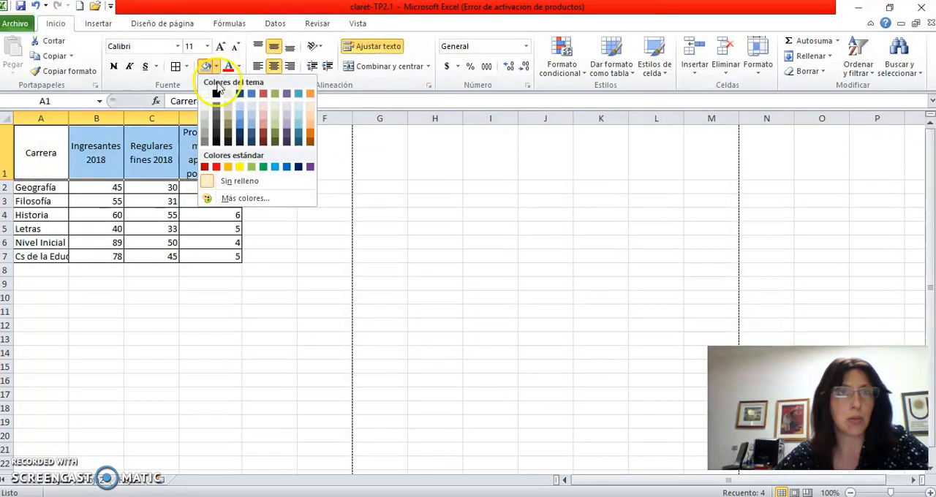
pyautogui.click(263, 118)
pyautogui.click(144, 337)
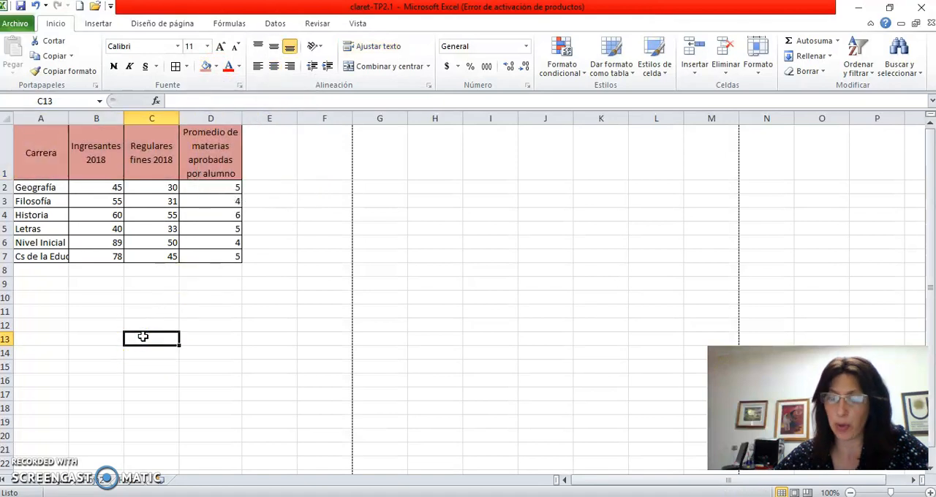
# - Make the headings in A1:D1 bold
pyautogui.moveTo(28, 154); pyautogui.dragTo(200, 155)
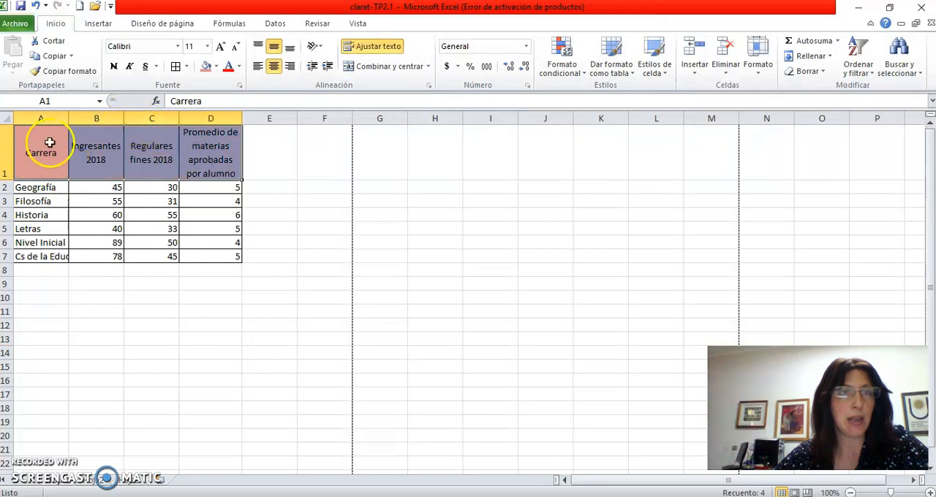
pyautogui.click(114, 68)
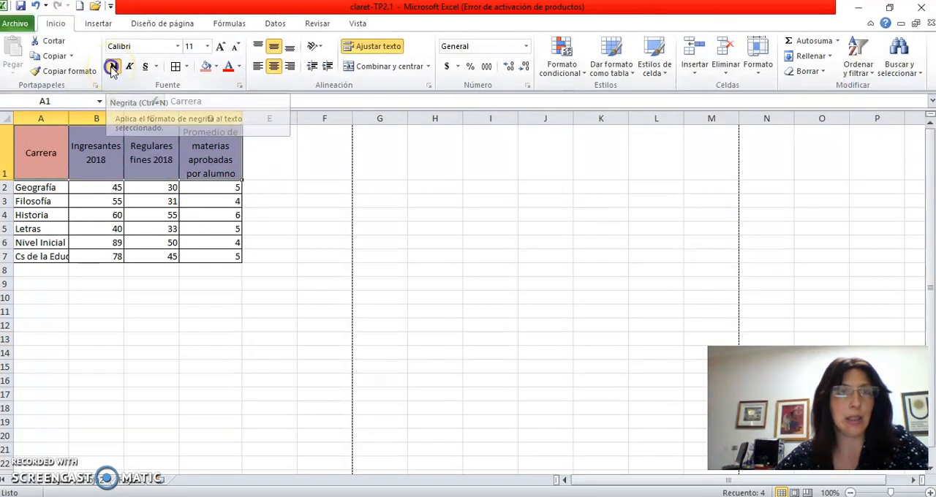
pyautogui.click(96, 340)
pyautogui.click(144, 309)
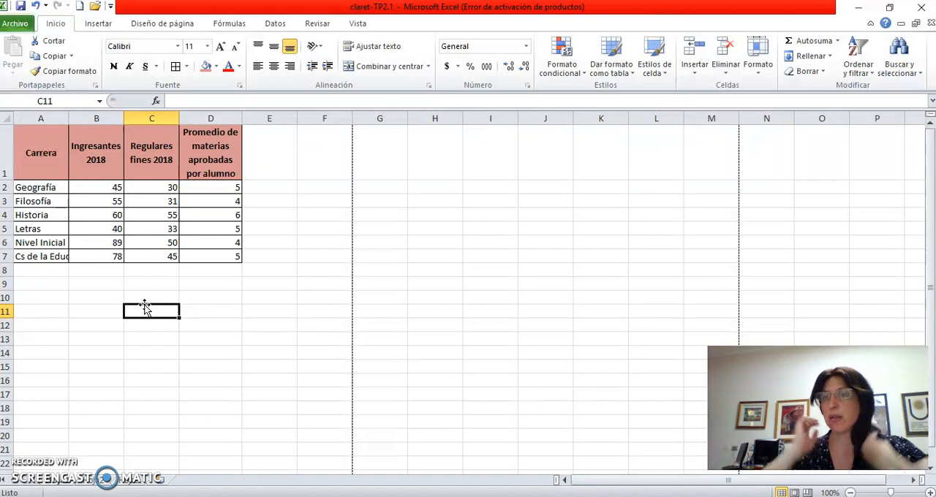
pyautogui.click(143, 310)
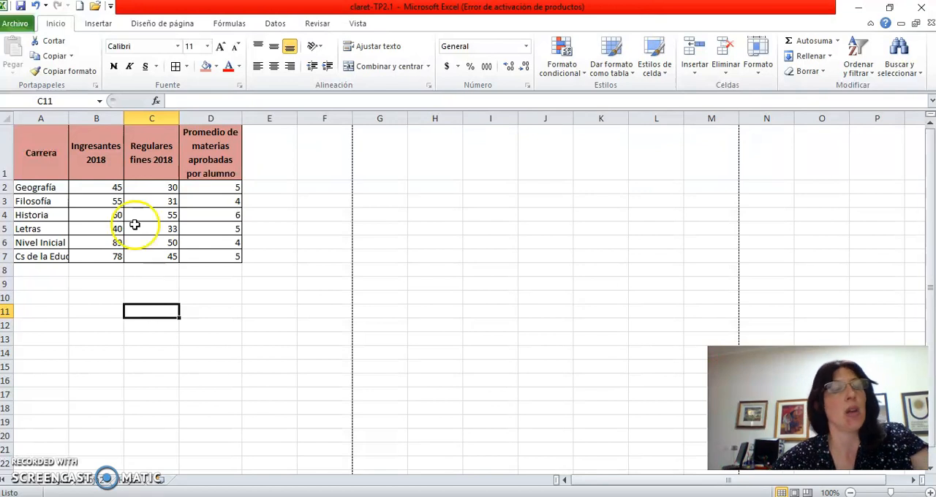
# - Sort the degree names in A2:A7 from A to Z, expanding the selection to include the adjacent data
pyautogui.moveTo(38, 188); pyautogui.dragTo(44, 254)
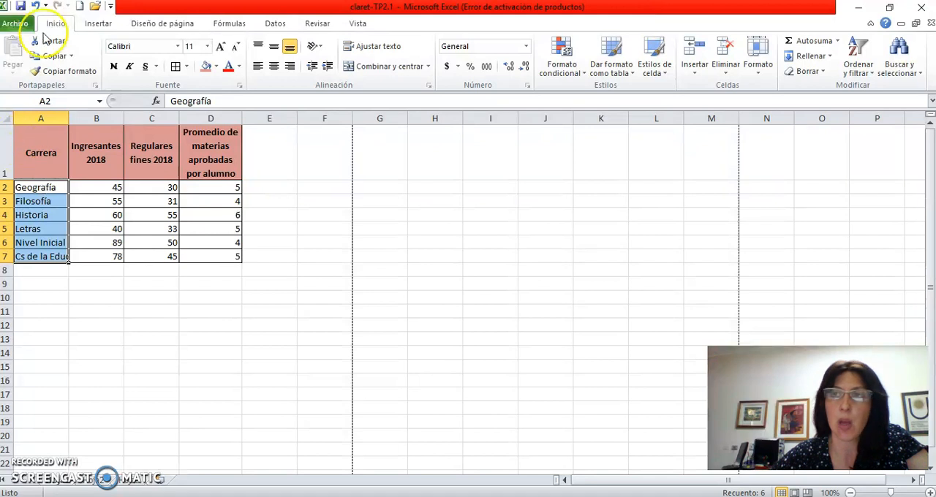
pyautogui.click(866, 51)
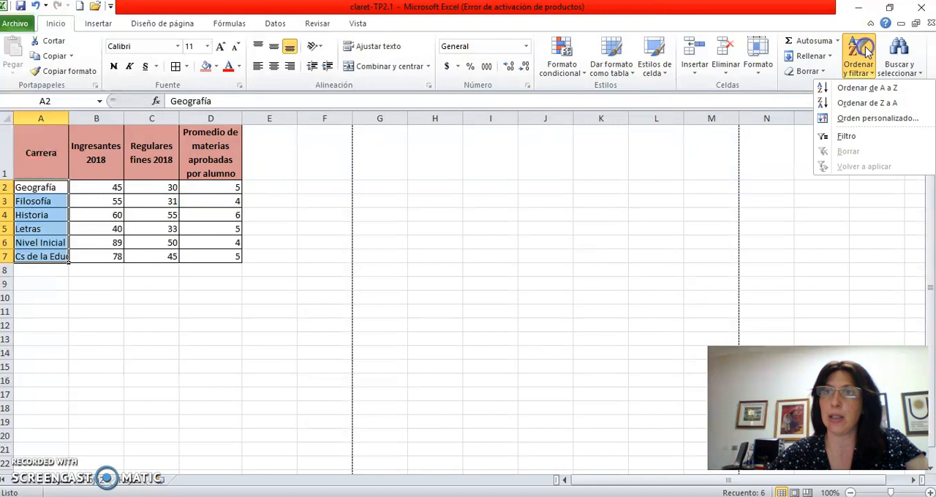
pyautogui.click(867, 88)
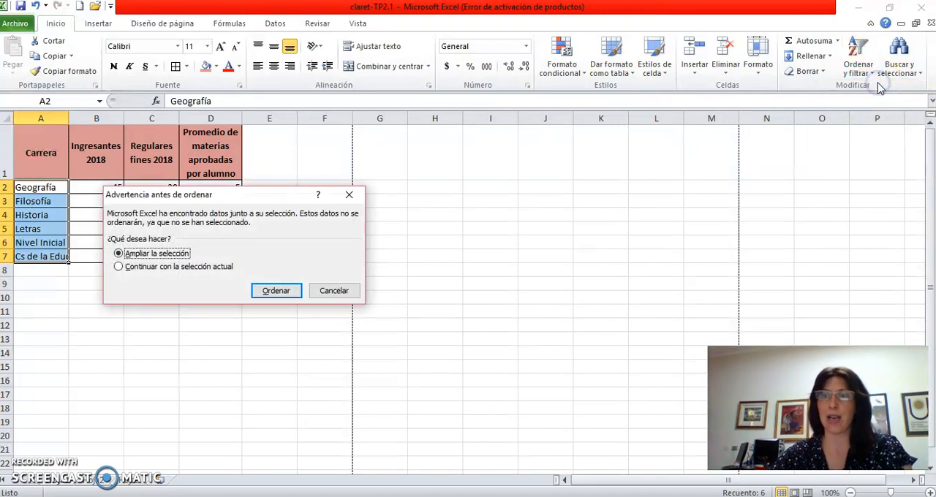
pyautogui.moveTo(219, 198); pyautogui.dragTo(389, 161)
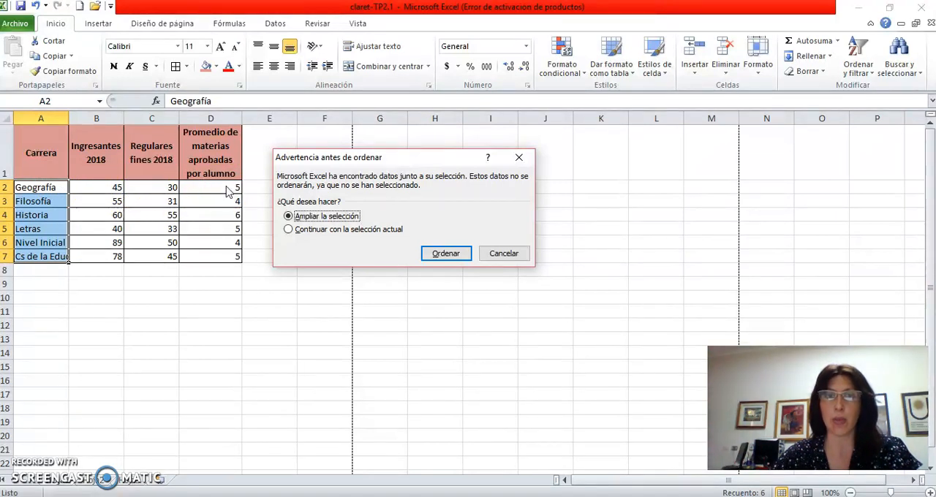
pyautogui.click(444, 253)
pyautogui.click(119, 308)
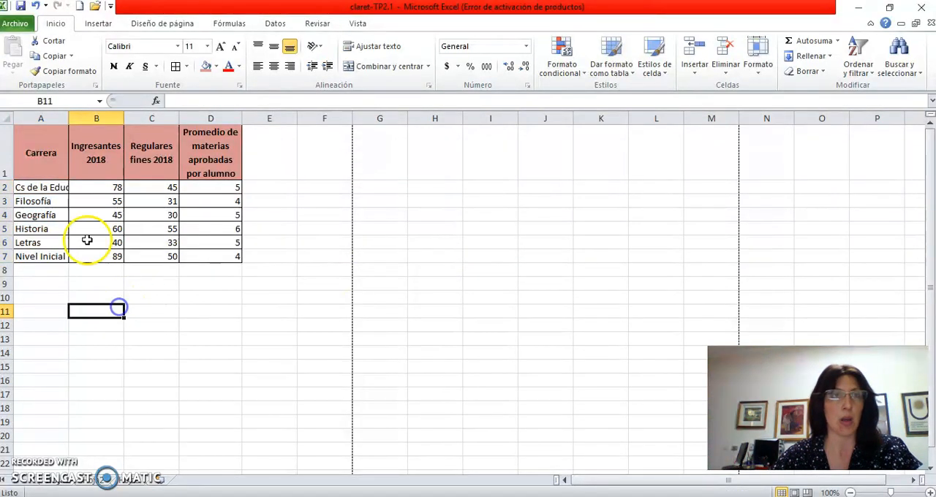
# - Auto-fit the width of column A to its longest degree name
pyautogui.click(35, 188)
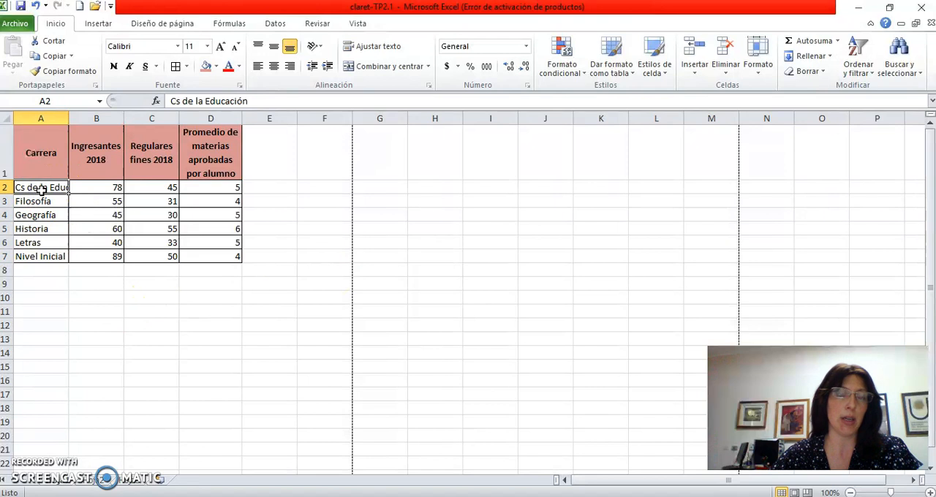
pyautogui.doubleClick(68, 115)
pyautogui.click(69, 320)
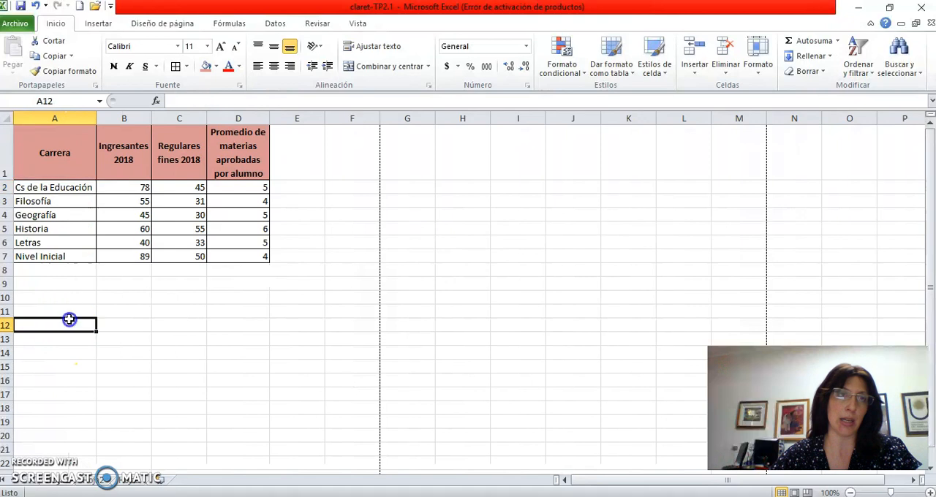
# - Save the workbook in its current format, continuing past the compatibility check
pyautogui.click(76, 189)
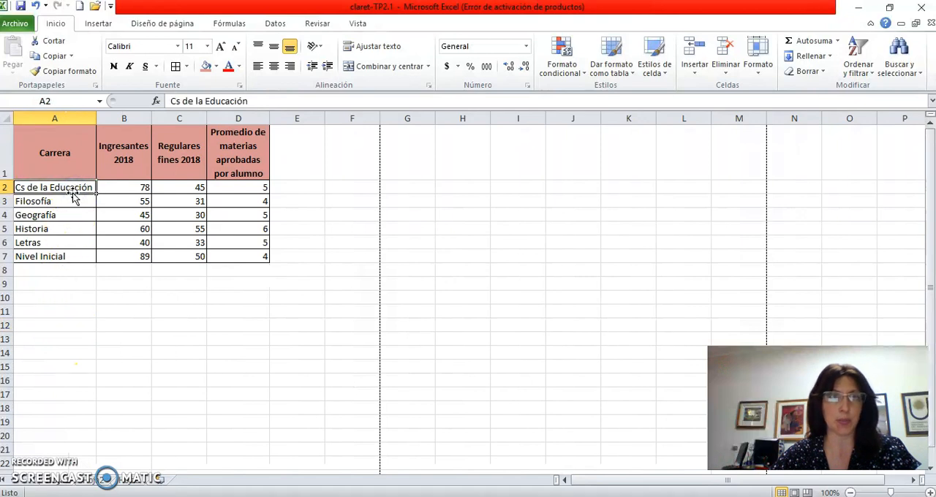
pyautogui.click(20, 6)
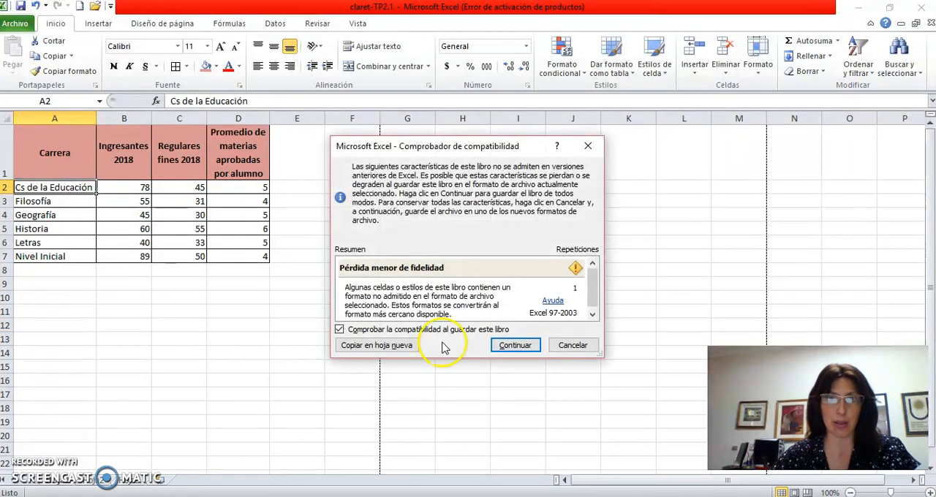
pyautogui.click(512, 346)
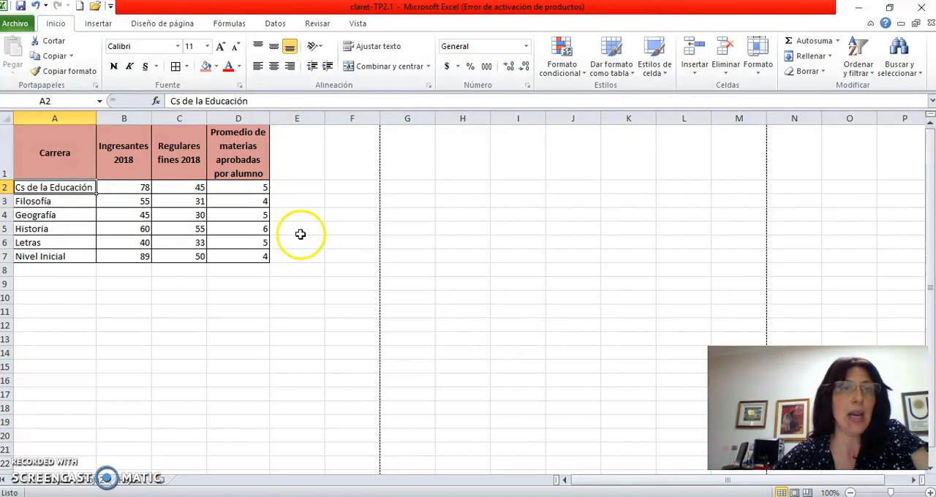
# - Insert a blank column between the Ingresantes 2018 and Regulares fines 2018 columns
pyautogui.click(125, 118)
pyautogui.click(167, 118)
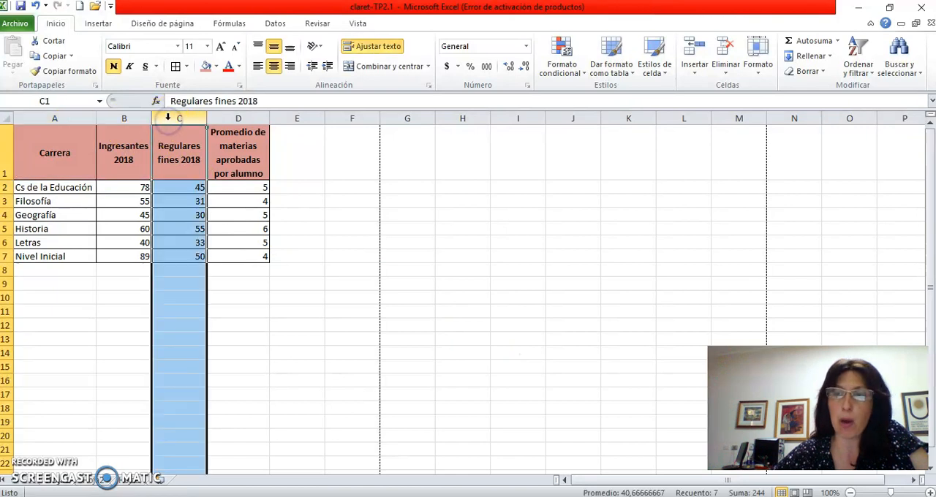
pyautogui.click(123, 119)
pyautogui.click(163, 114)
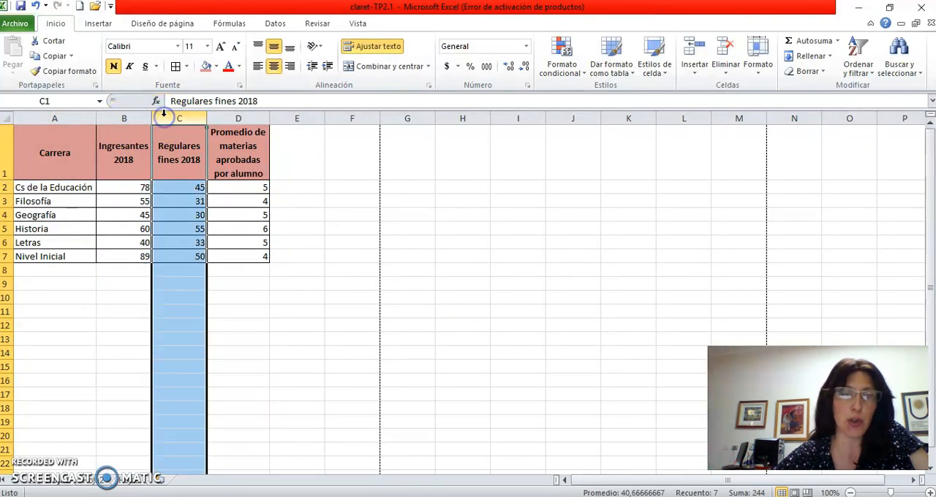
pyautogui.rightClick(163, 115)
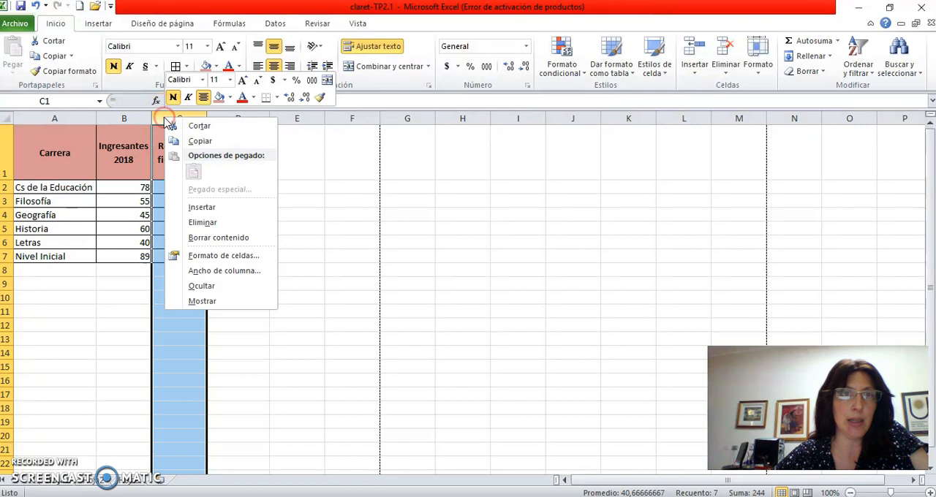
pyautogui.click(231, 204)
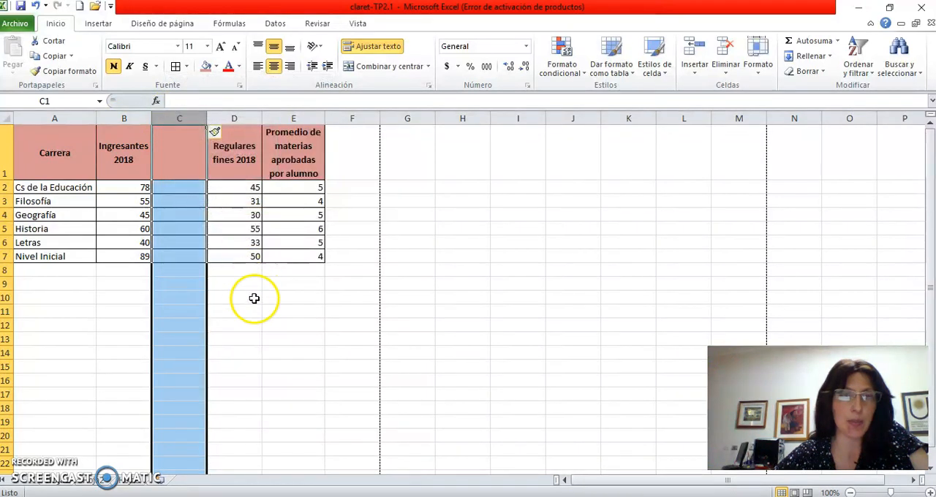
pyautogui.click(252, 298)
# - Enter 7 as the heading of the blank column in C1
pyautogui.click(183, 145)
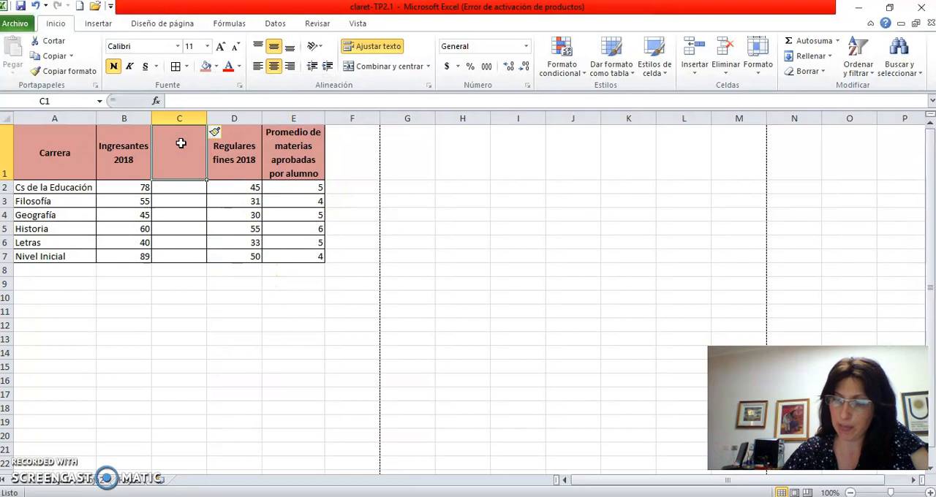
pyautogui.write('7')
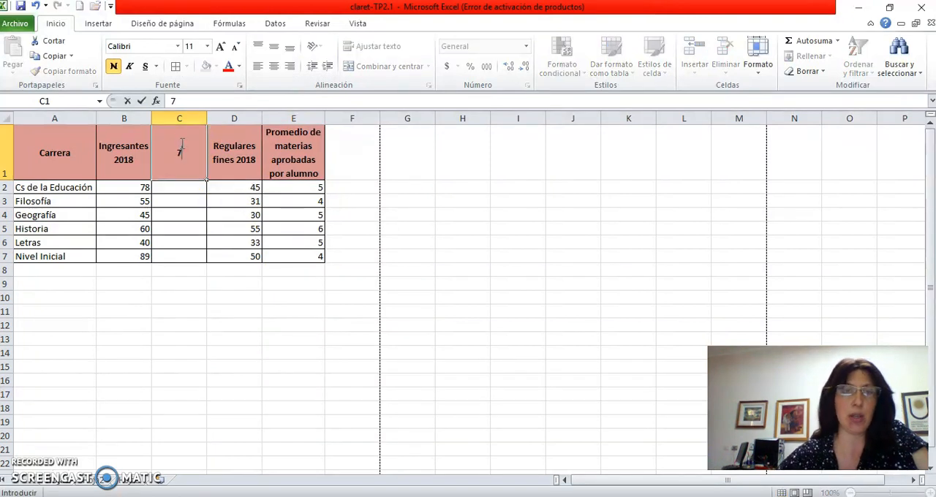
pyautogui.click(191, 300)
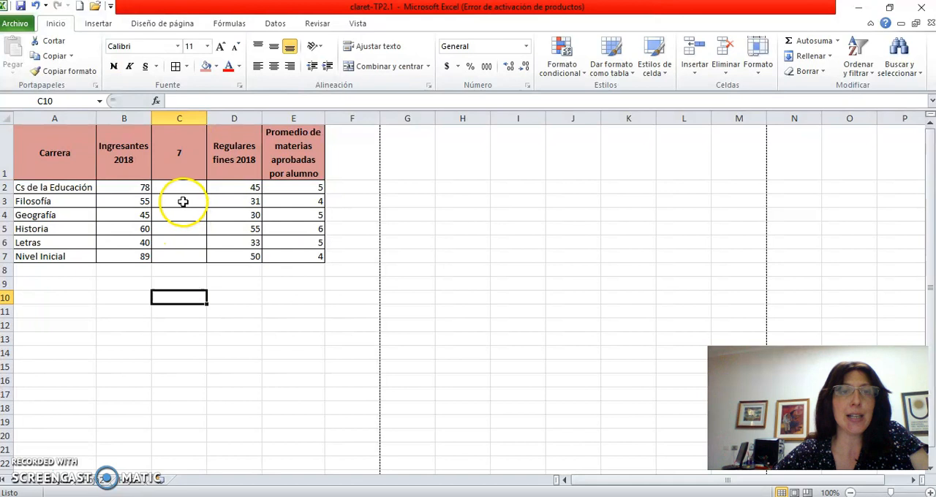
# - Total the Ingresantes 2018 values in B8 using the SUMA function over B2:B7
pyautogui.moveTo(140, 187); pyautogui.dragTo(128, 253)
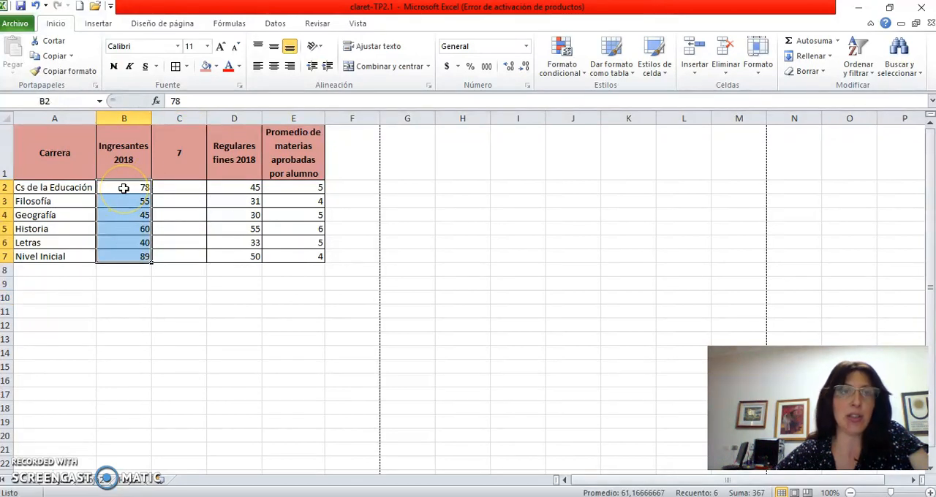
pyautogui.click(124, 188)
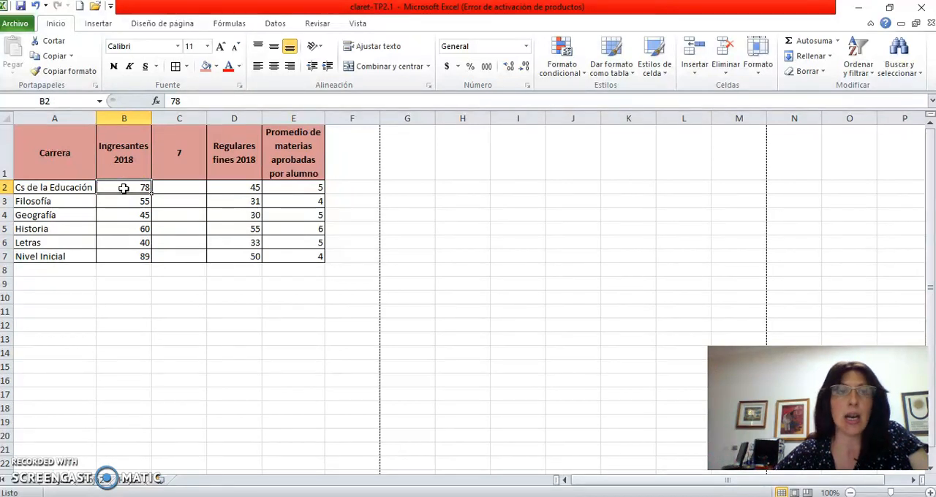
pyautogui.click(130, 271)
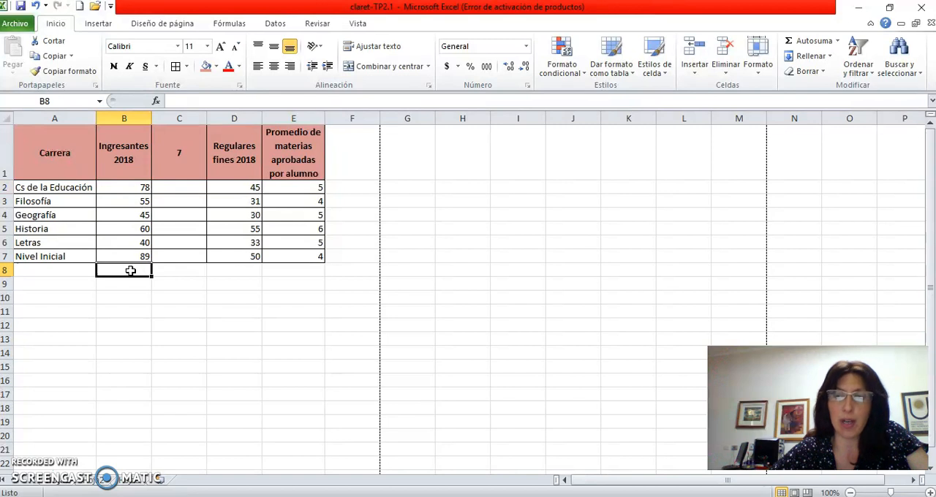
pyautogui.click(130, 297)
pyautogui.click(134, 269)
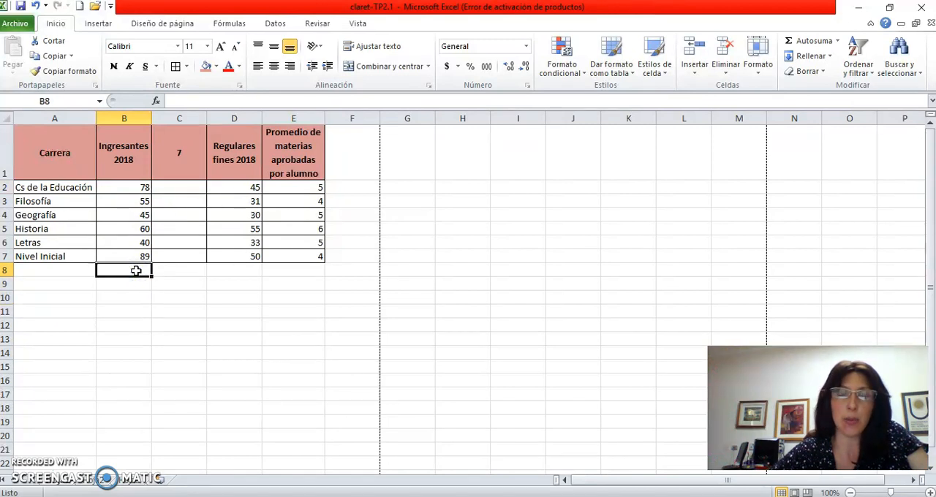
pyautogui.click(126, 274)
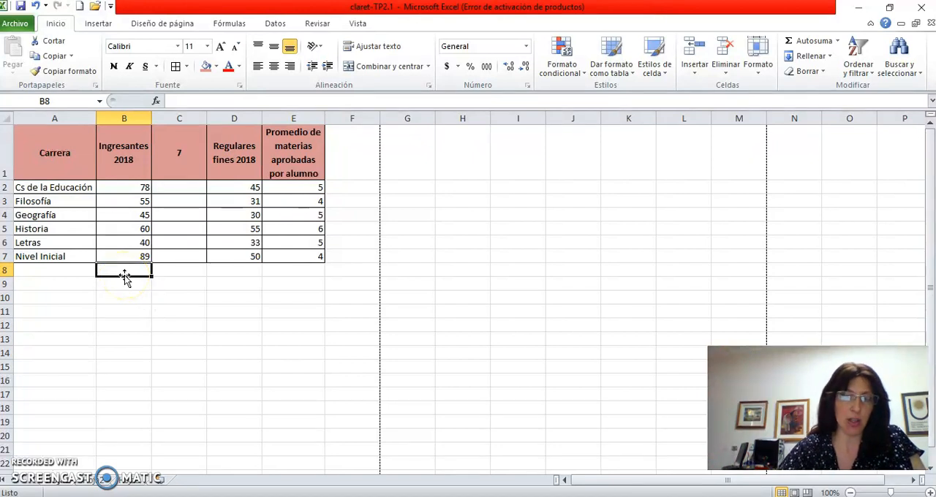
pyautogui.write('=')
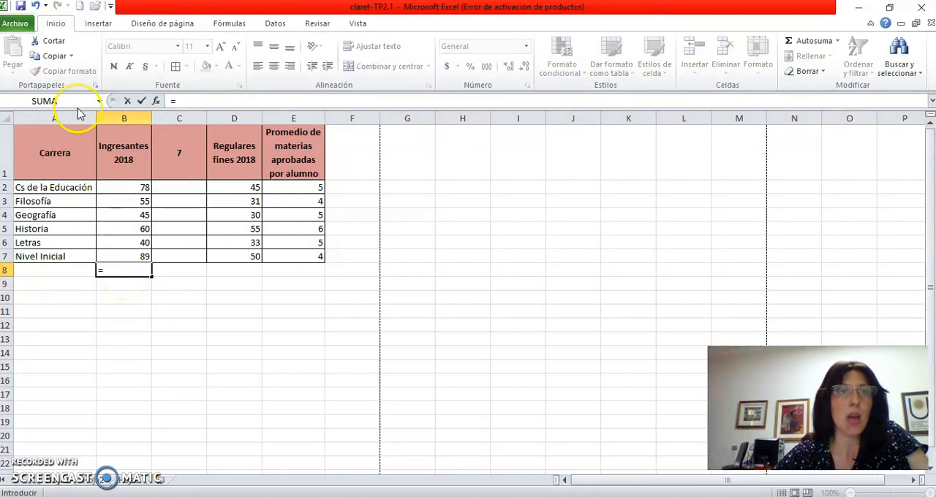
pyautogui.click(100, 103)
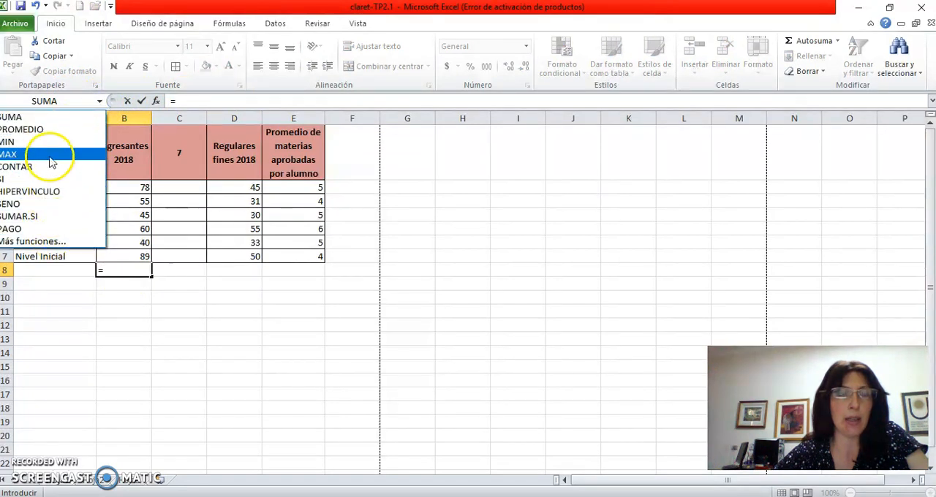
pyautogui.click(51, 116)
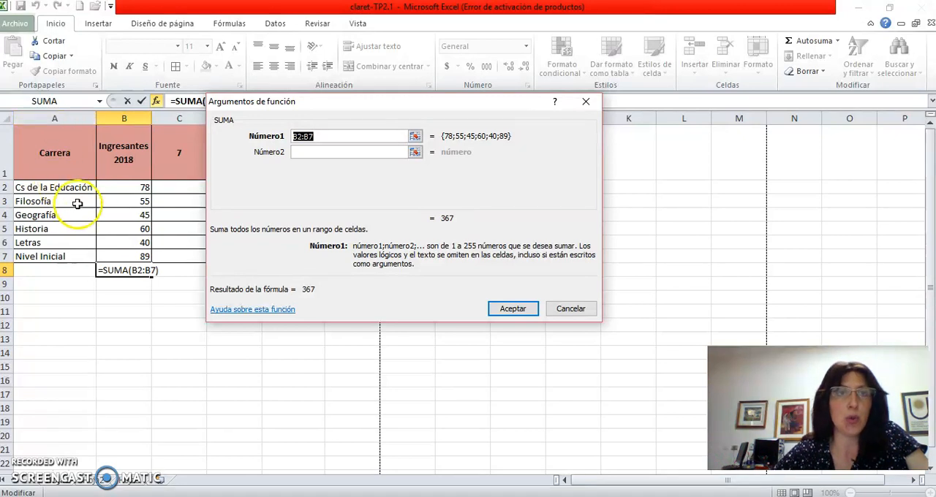
pyautogui.click(114, 188)
pyautogui.moveTo(114, 188); pyautogui.dragTo(122, 251)
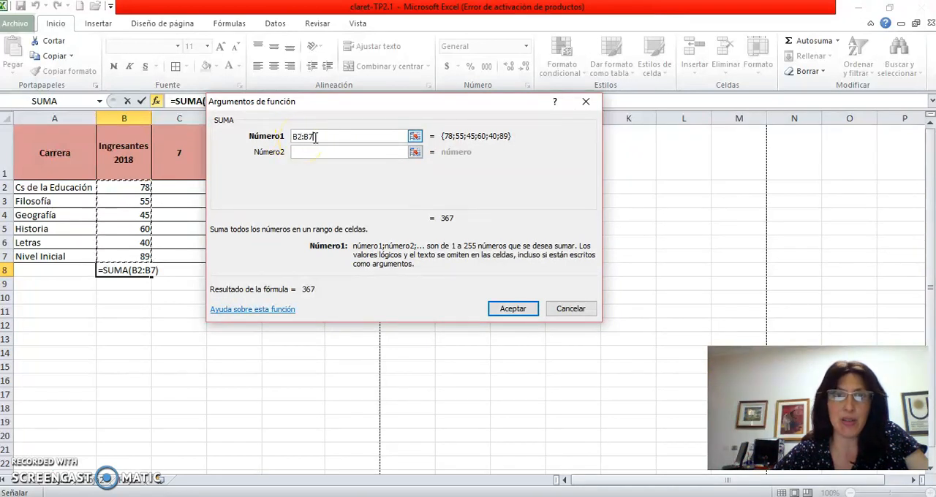
pyautogui.click(514, 308)
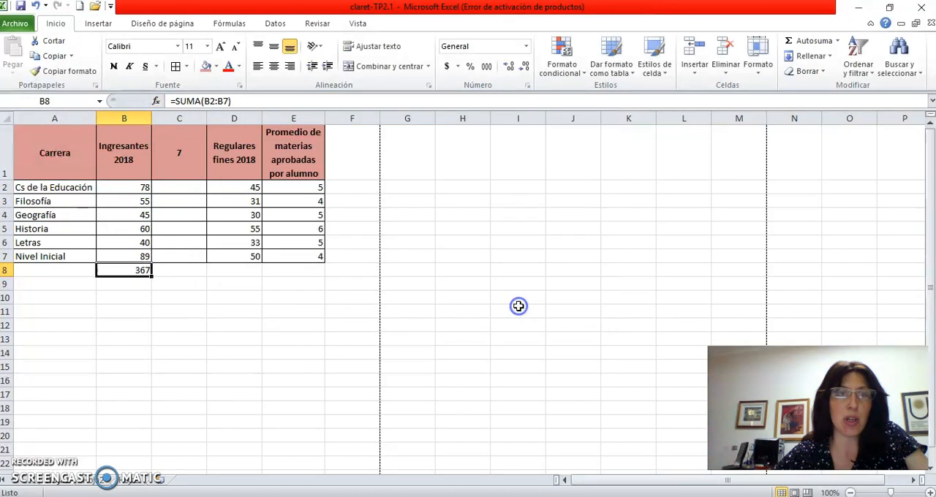
pyautogui.click(139, 337)
pyautogui.click(126, 274)
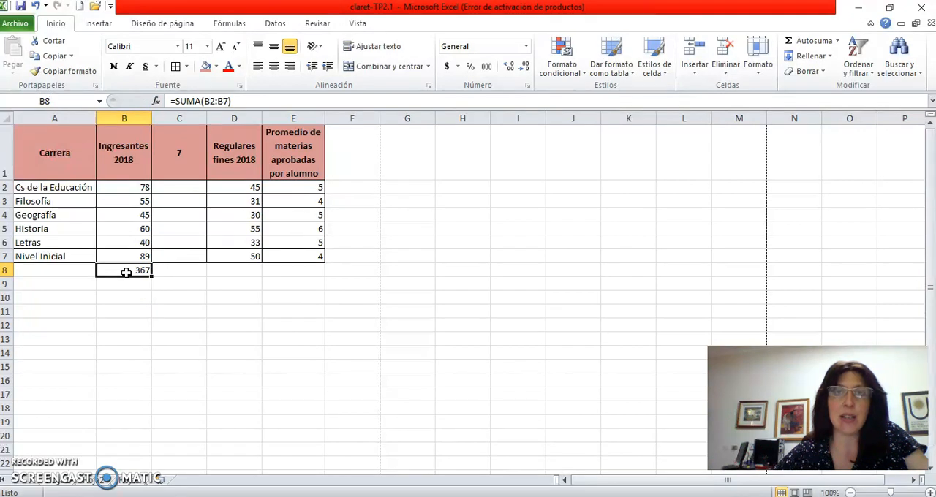
# - Write out the rule-of-three example below the table: 367 in B11, 100 in C11 and 78 in B12
pyautogui.click(121, 314)
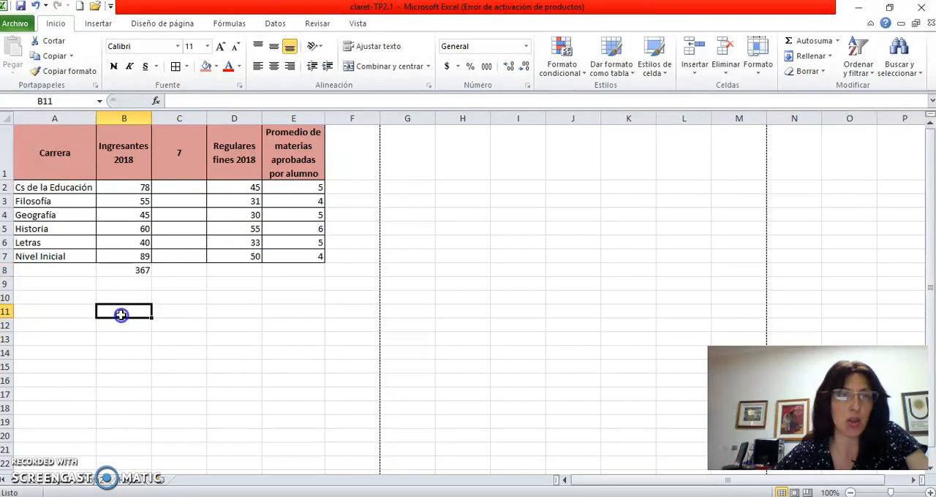
pyautogui.write('367')
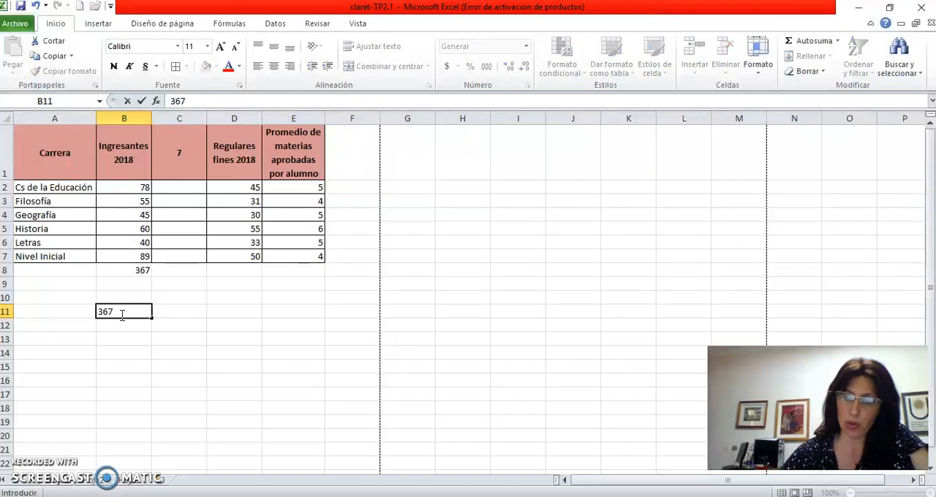
pyautogui.press('Tab')
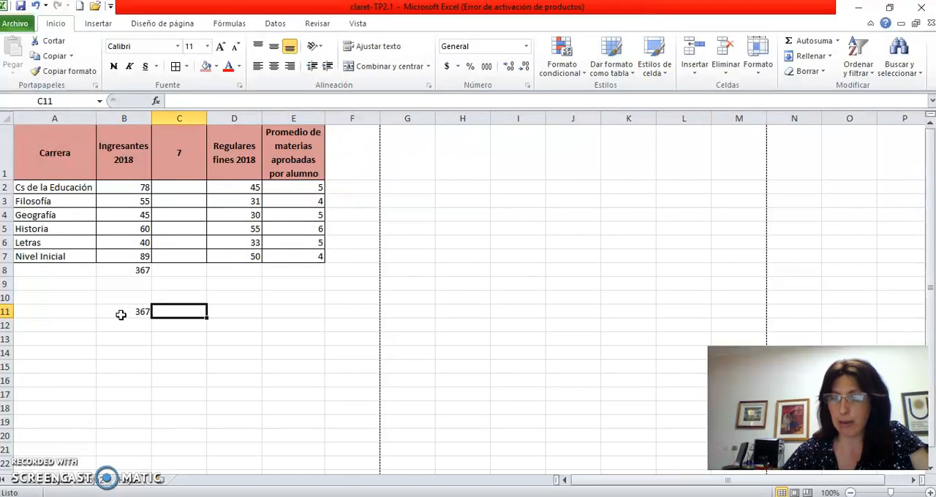
pyautogui.write('1')
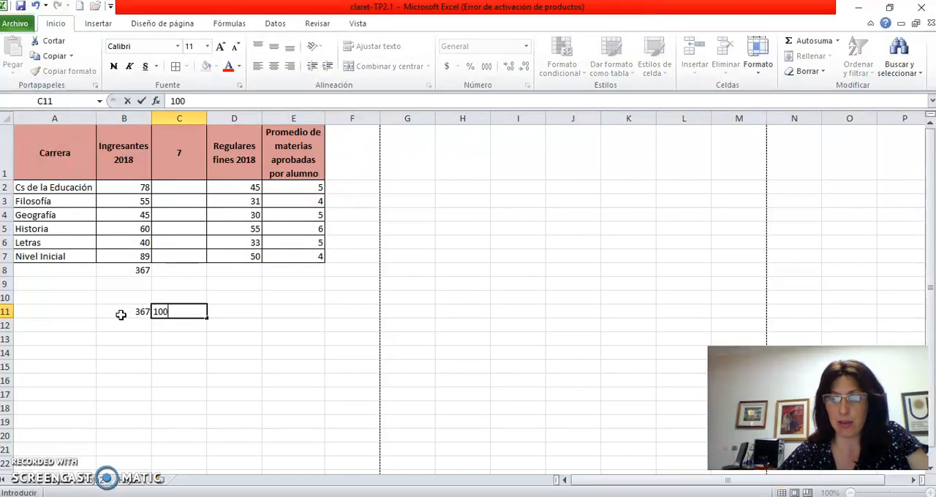
pyautogui.write('00')
pyautogui.press('Return')
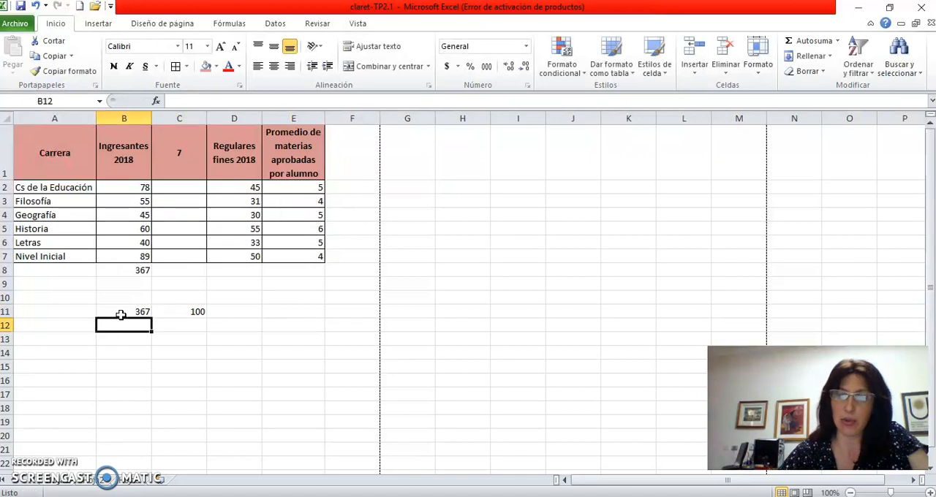
pyautogui.write('78')
pyautogui.click(201, 340)
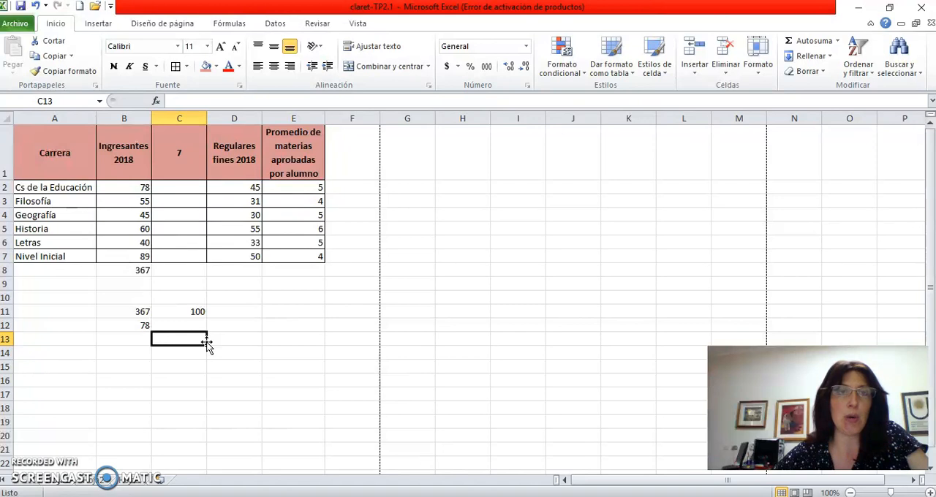
pyautogui.click(128, 325)
pyautogui.click(196, 311)
pyautogui.click(116, 311)
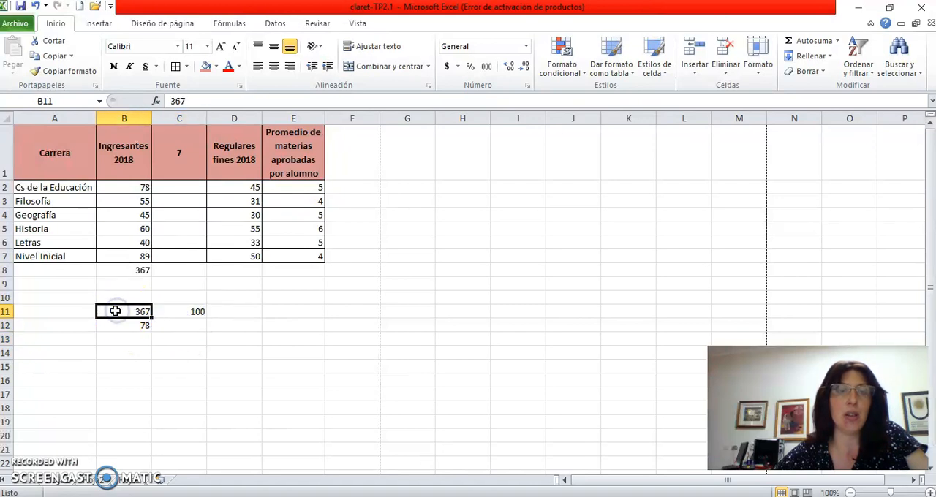
# - Calculate the Cs de la Educación share of entrants in C2 with the formula =B2*100/B8
pyautogui.click(174, 187)
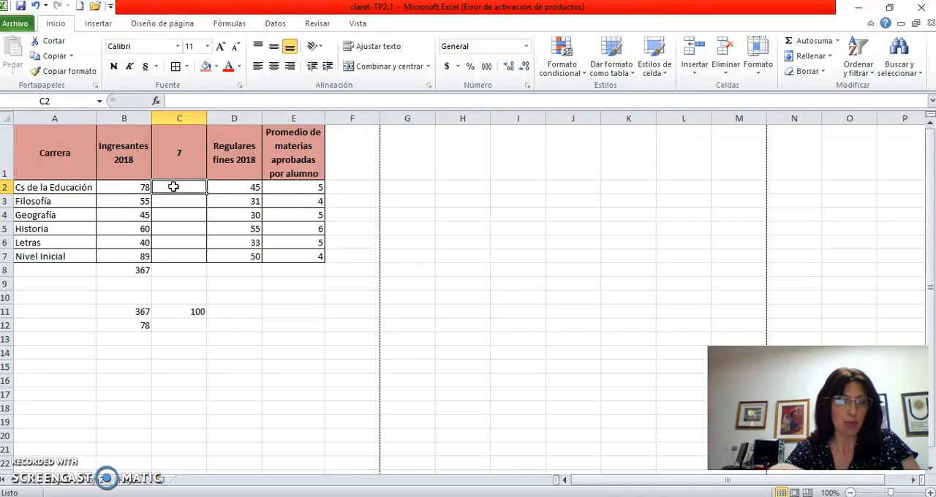
pyautogui.write('=')
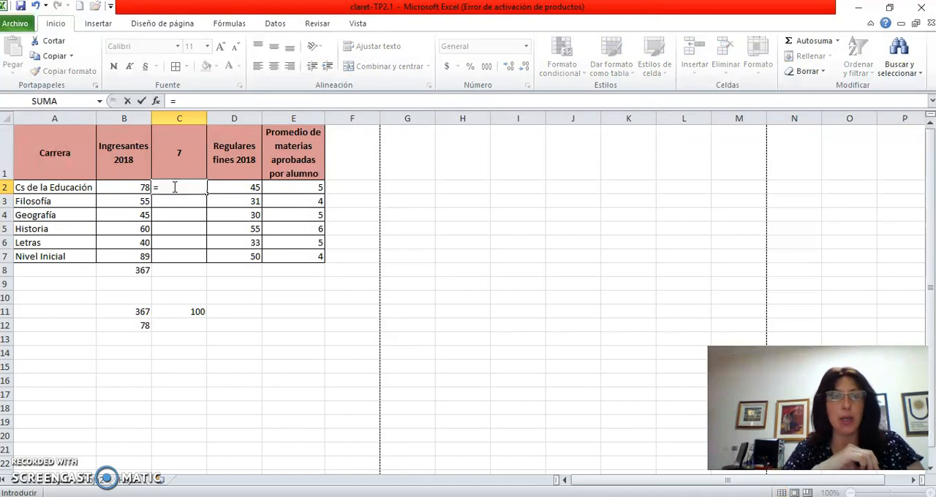
pyautogui.click(127, 188)
pyautogui.write('*')
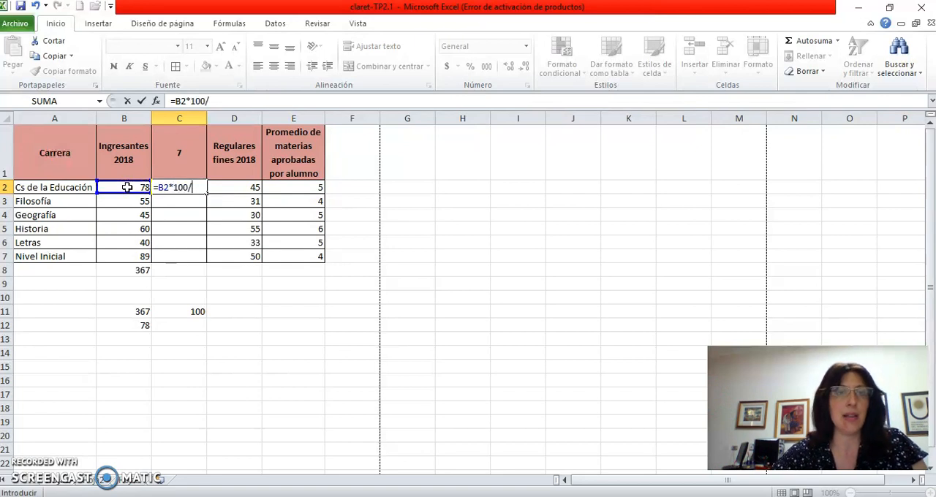
pyautogui.click(117, 270)
pyautogui.press('Return')
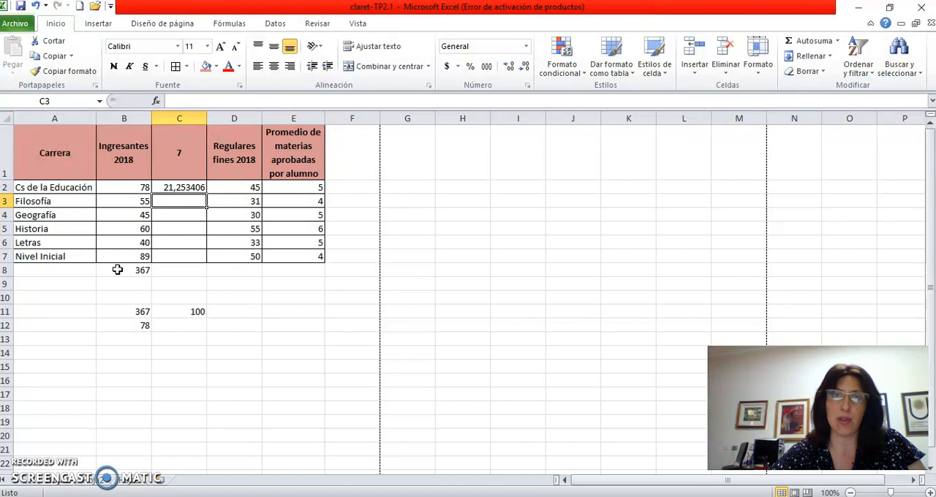
pyautogui.click(168, 187)
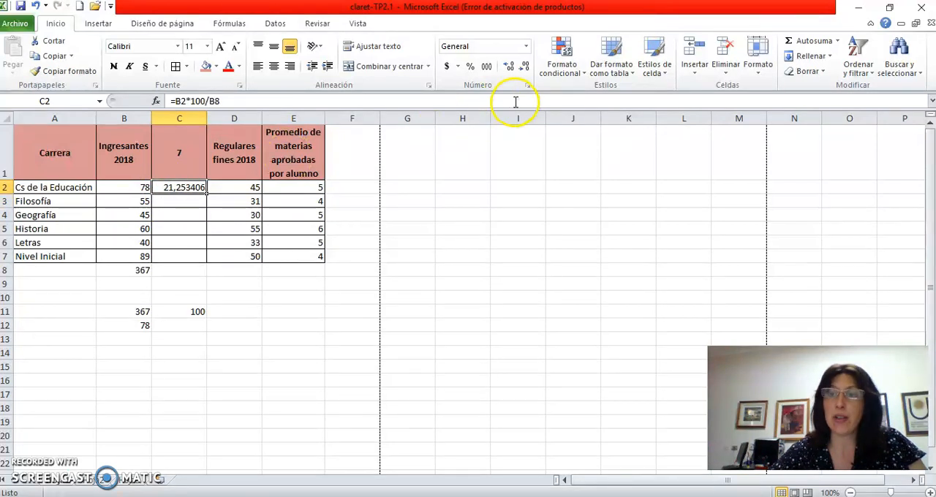
# - Reduce the Cs de la Educación percentage in C2 to two decimal places
pyautogui.click(526, 67)
pyautogui.click(526, 67)
pyautogui.click(526, 67)
pyautogui.click(527, 67)
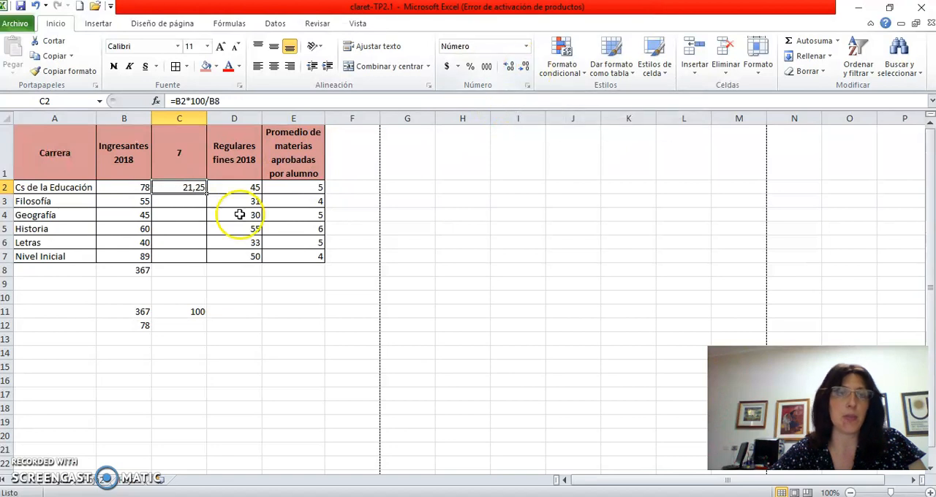
# - Try to copy the C2 percentage formula down to Filosofía in C3 and inspect its cell references
pyautogui.click(177, 207)
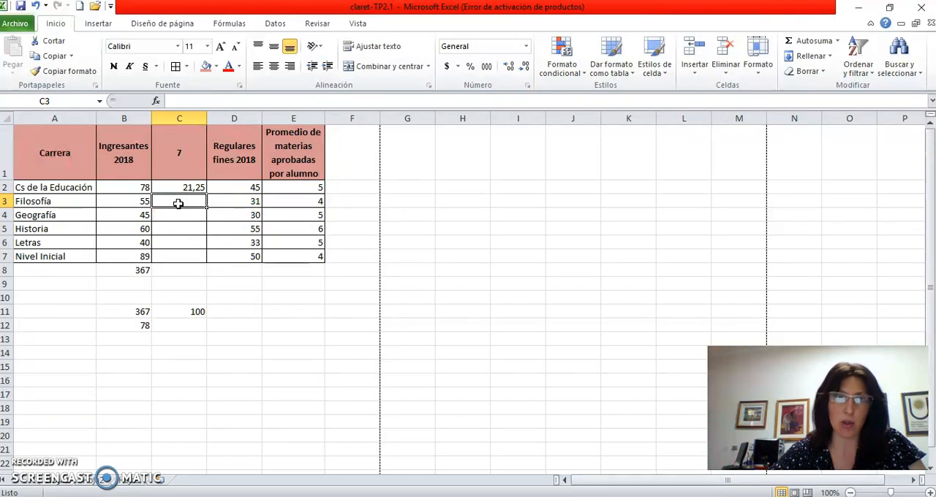
pyautogui.click(185, 215)
pyautogui.click(186, 228)
pyautogui.click(189, 187)
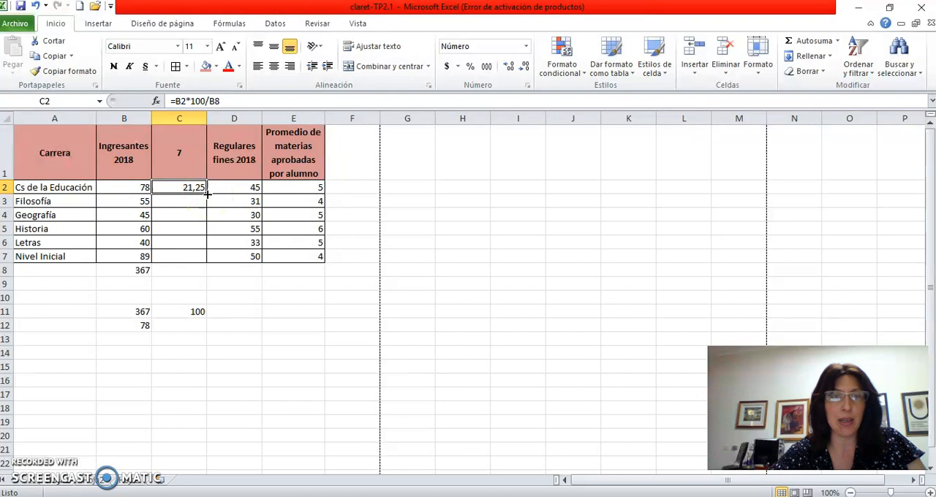
pyautogui.moveTo(207, 193); pyautogui.dragTo(207, 202)
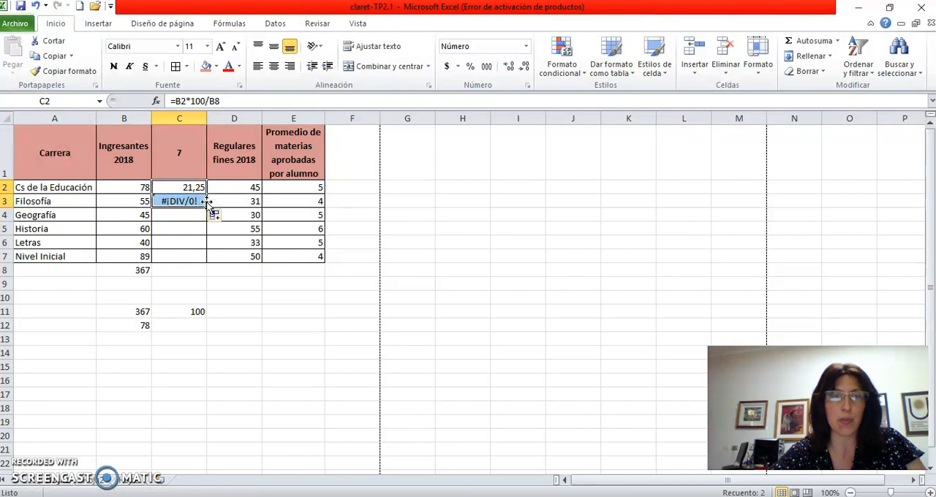
pyautogui.click(197, 203)
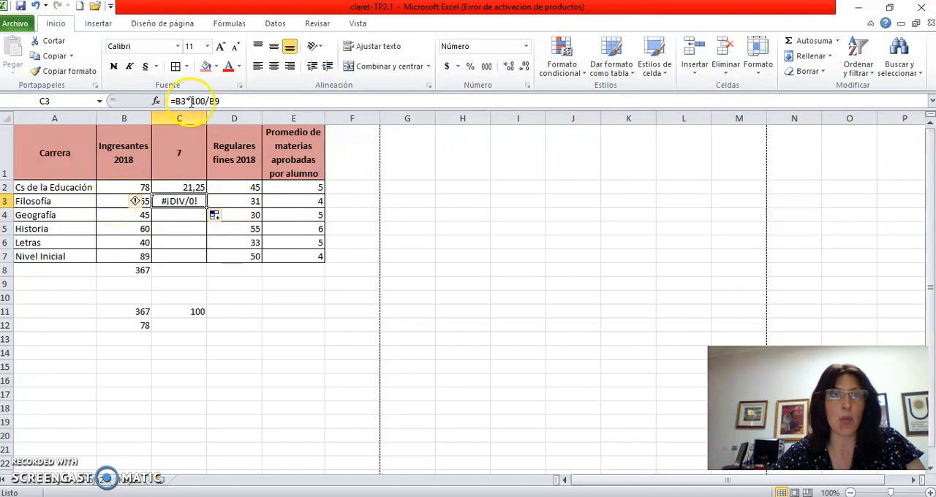
pyautogui.click(169, 203)
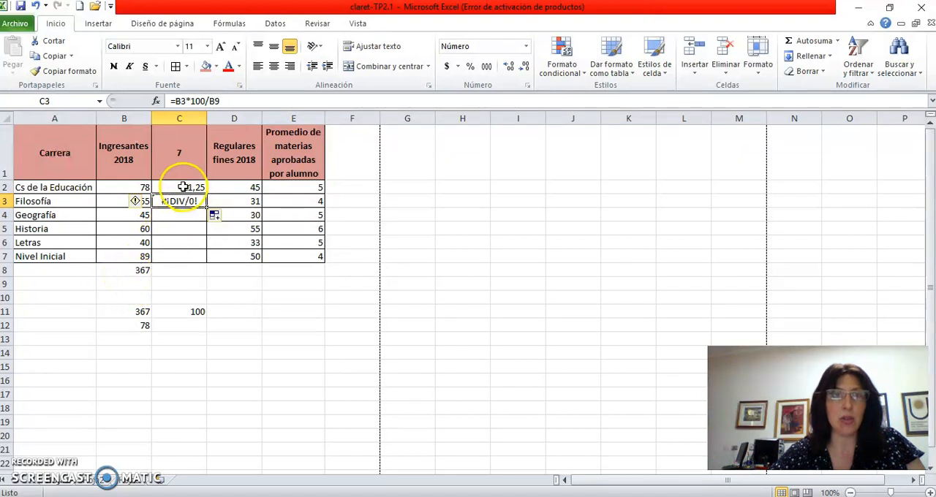
# - Make the total reference absolute in C2 with =B2*100/$B$8 and copy the formula down through C7
pyautogui.click(179, 187)
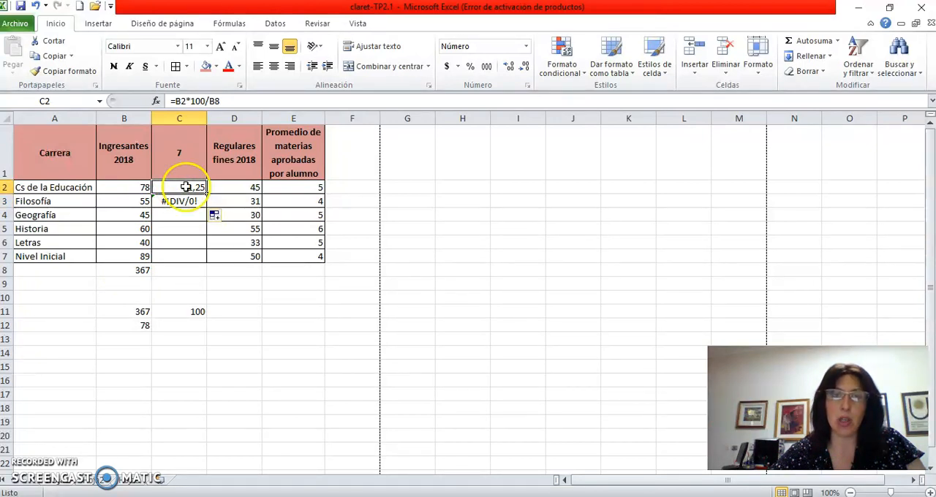
pyautogui.click(209, 101)
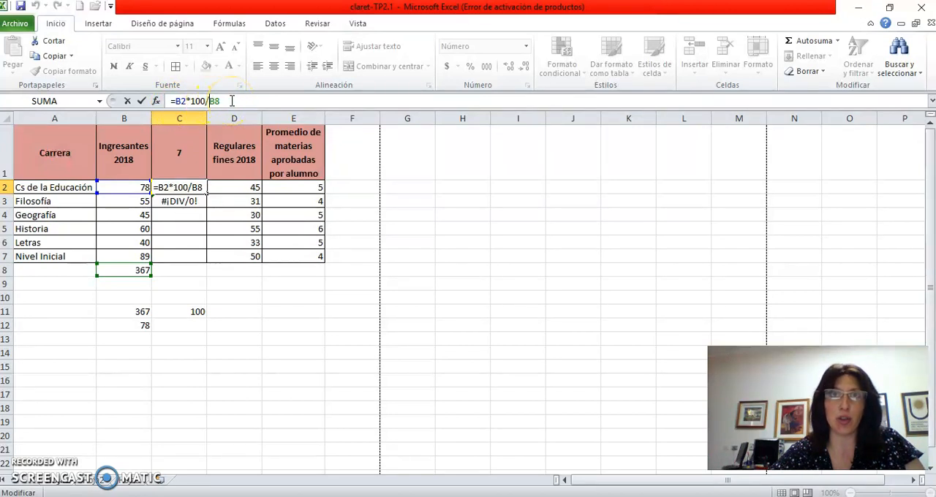
pyautogui.write('$')
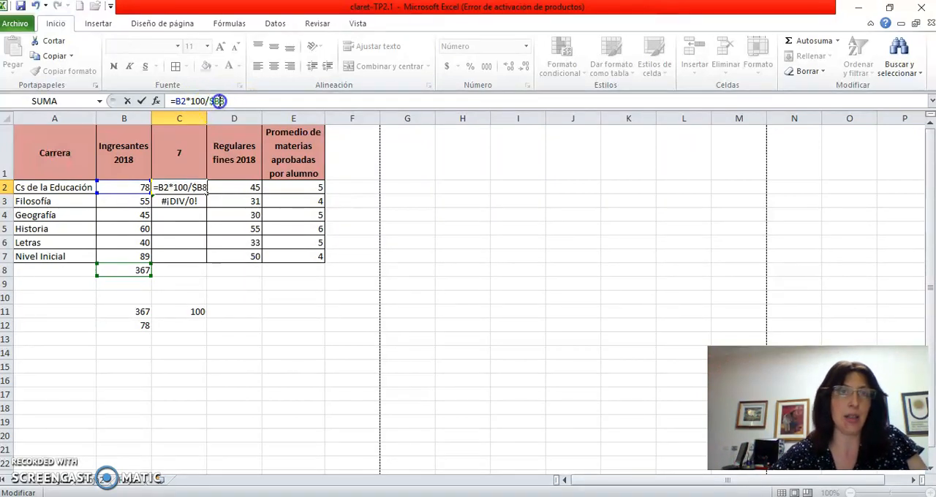
pyautogui.click(219, 101)
pyautogui.write('$')
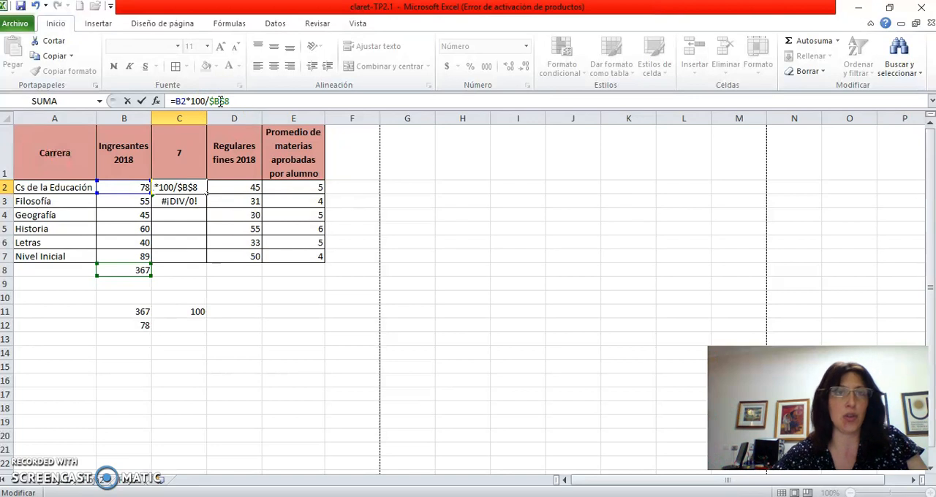
pyautogui.press('Return')
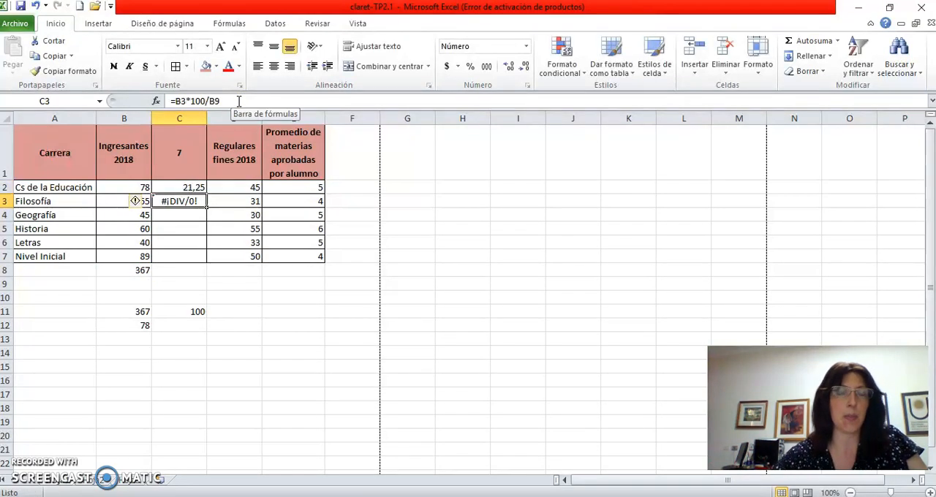
pyautogui.click(188, 185)
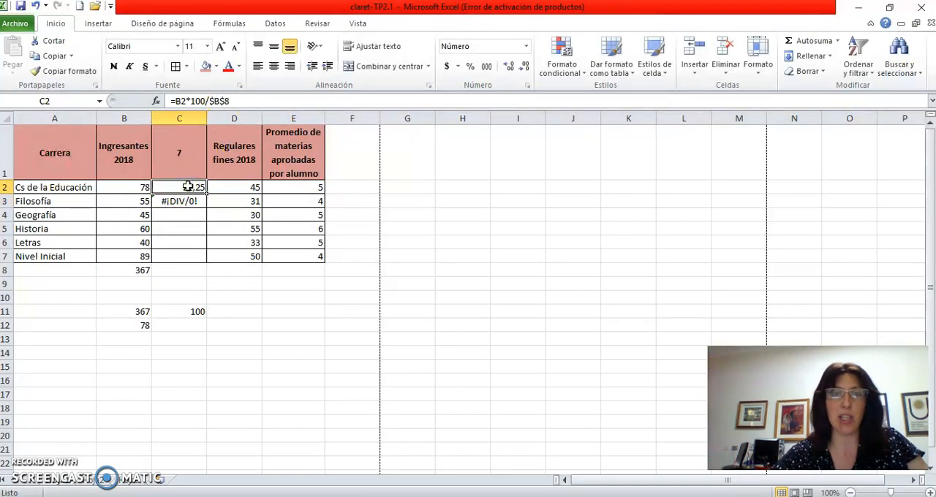
pyautogui.moveTo(206, 194); pyautogui.dragTo(207, 256)
# - Check the references in the percentage formulas of each career from C2 to C7
pyautogui.click(188, 256)
pyautogui.click(186, 242)
pyautogui.click(187, 228)
pyautogui.click(188, 214)
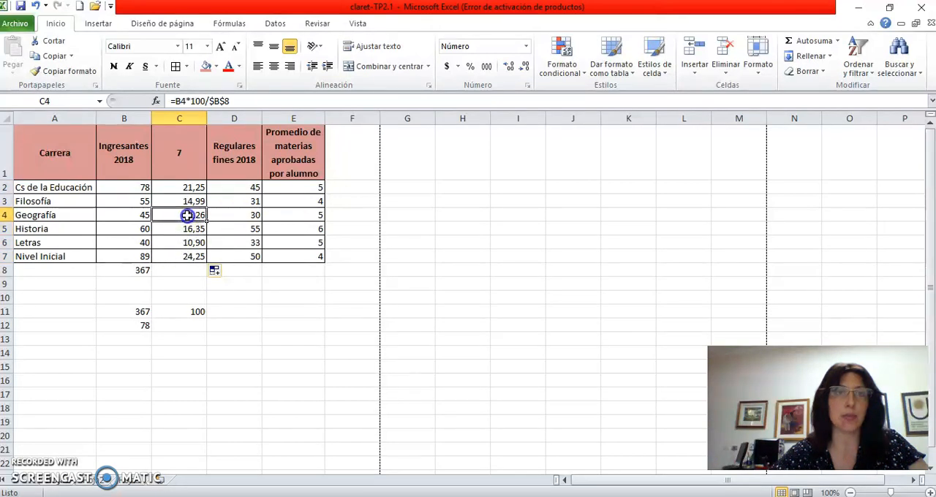
pyautogui.click(187, 201)
pyautogui.click(187, 188)
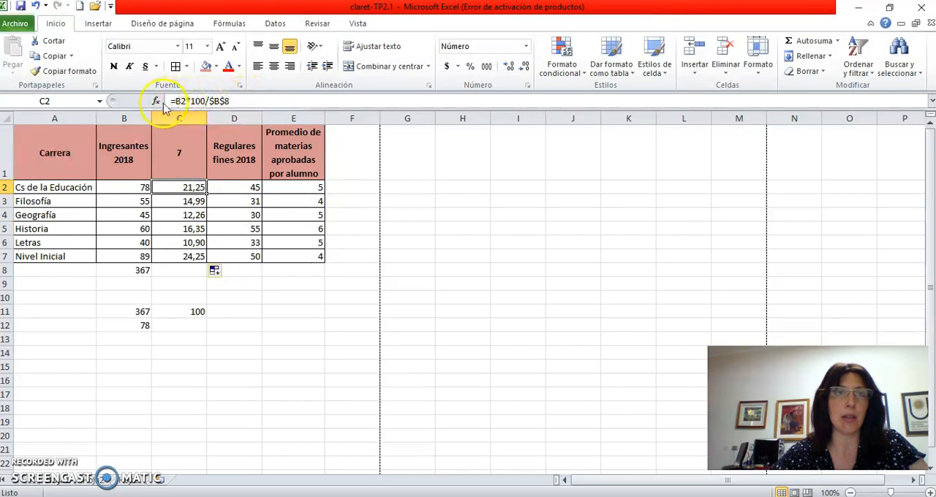
pyautogui.click(184, 215)
pyautogui.click(184, 228)
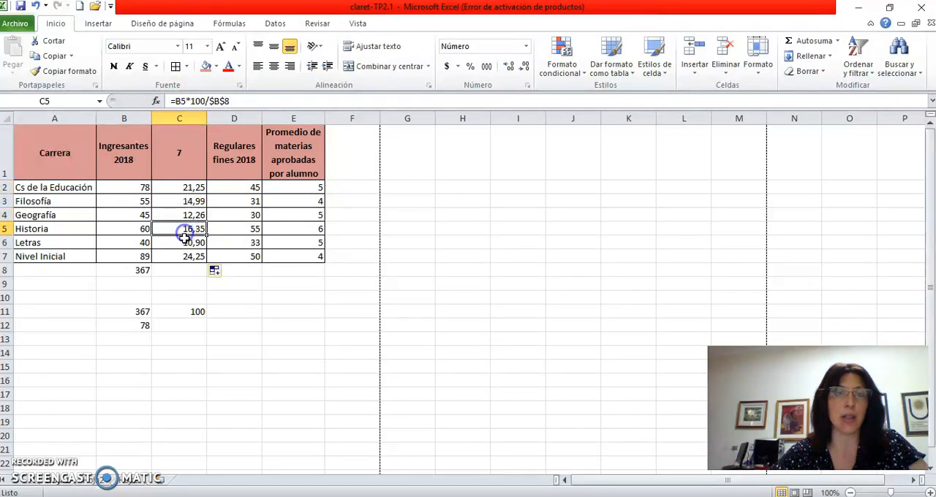
pyautogui.click(184, 242)
# - Total the percentages in C8 using the SUMA function over C2:C7
pyautogui.click(185, 265)
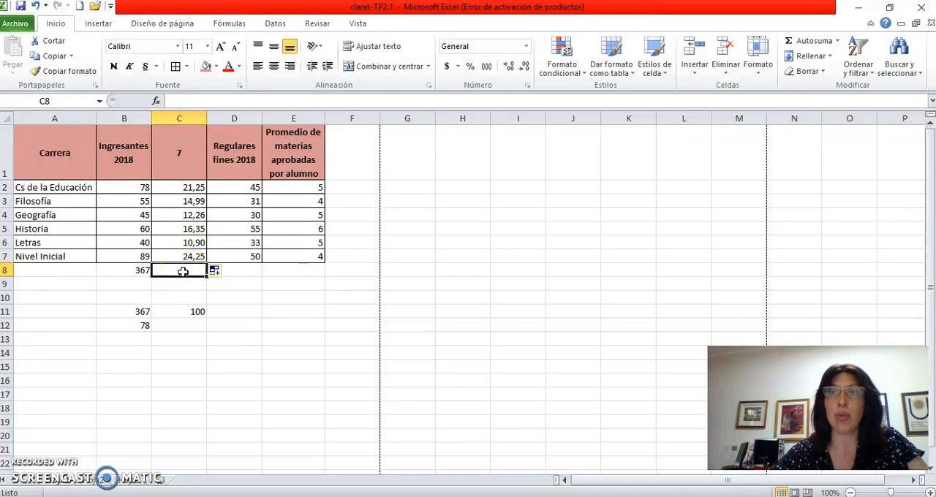
pyautogui.click(183, 296)
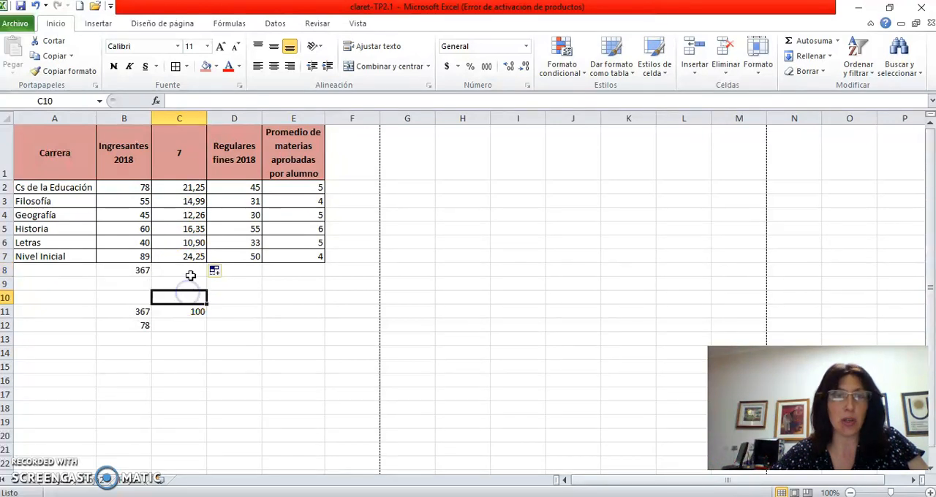
pyautogui.click(190, 275)
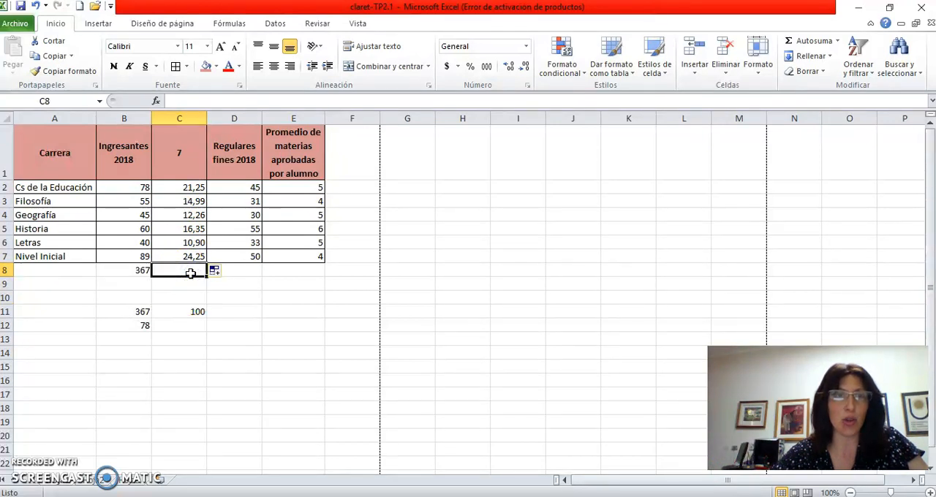
pyautogui.click(805, 43)
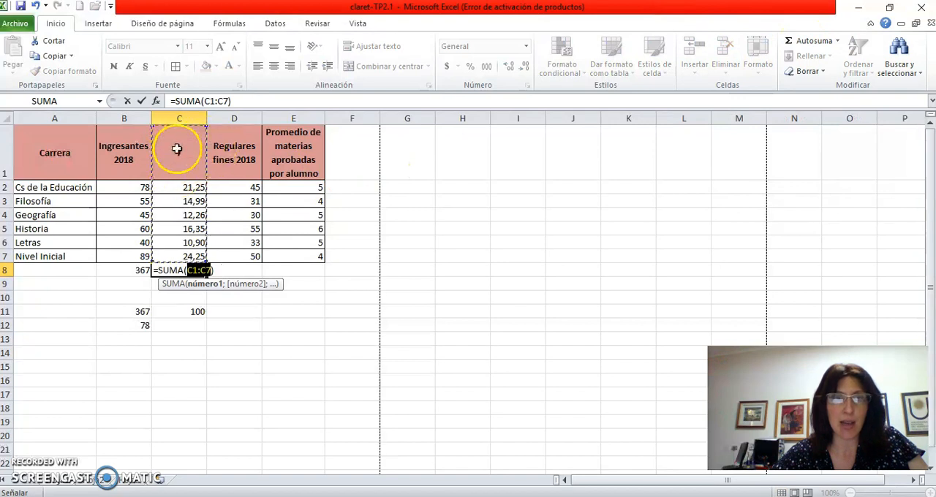
pyautogui.click(175, 186)
pyautogui.moveTo(175, 185); pyautogui.dragTo(180, 254)
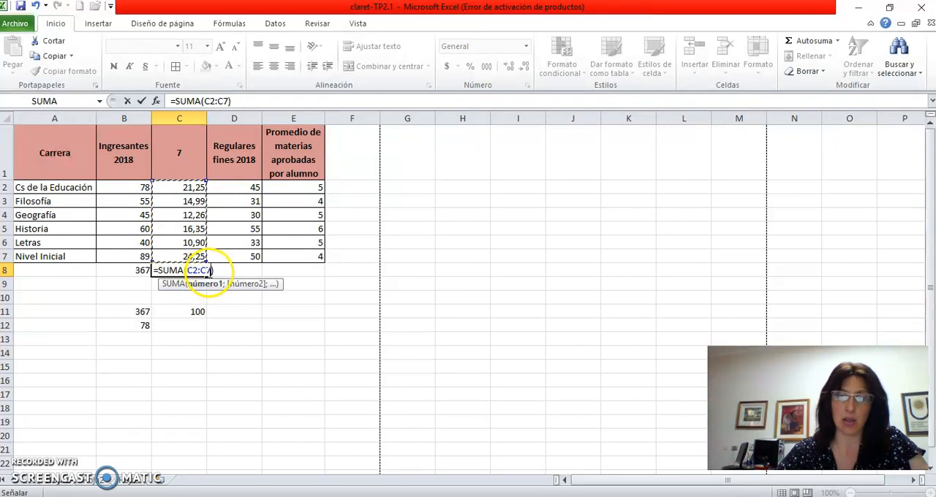
pyautogui.press('Return')
pyautogui.click(200, 270)
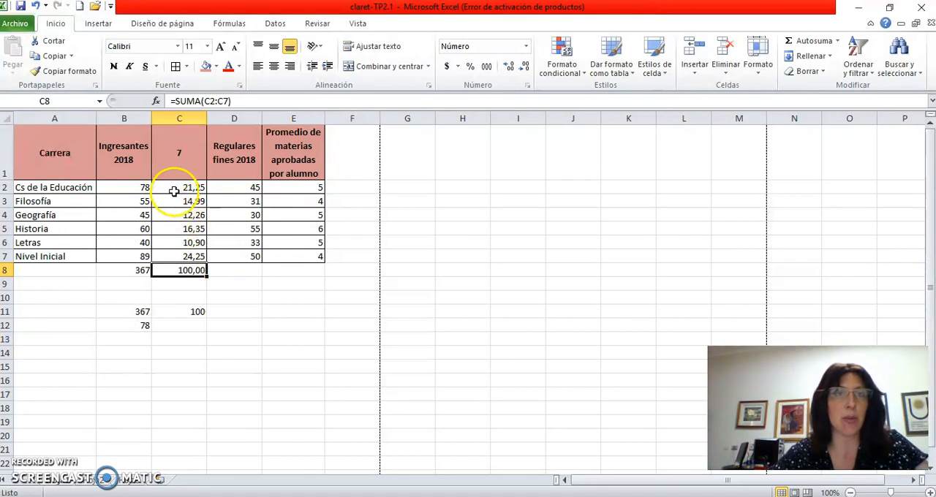
# - Insert a basic 2D pie chart of the percentages in C2:C7 and place it beside the table over columns G to M
pyautogui.moveTo(173, 188); pyautogui.dragTo(177, 254)
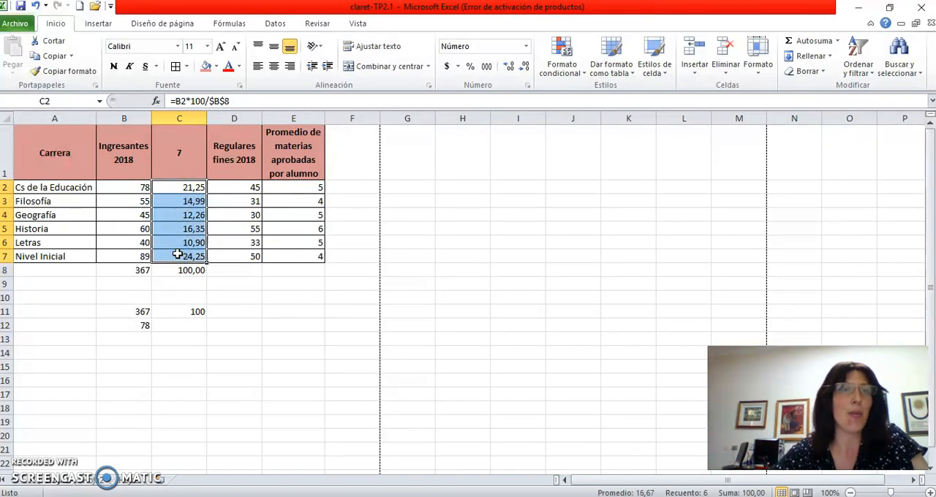
pyautogui.click(96, 23)
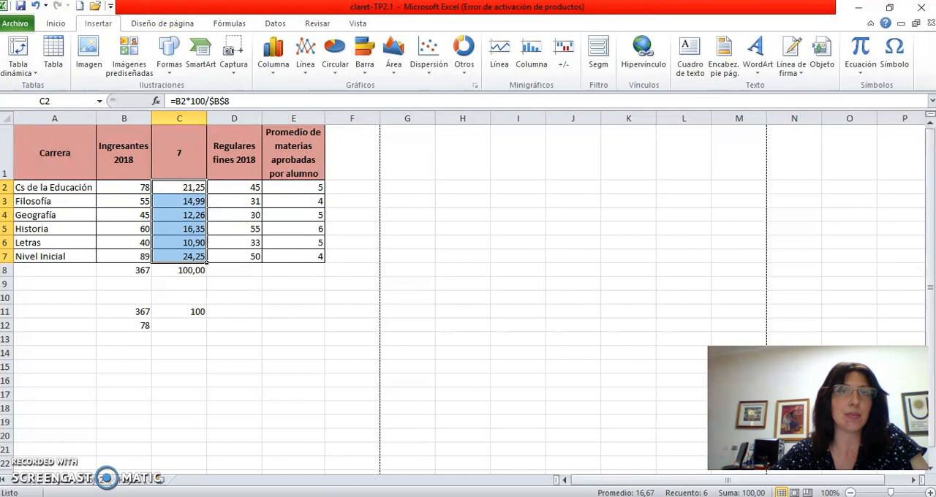
pyautogui.click(333, 49)
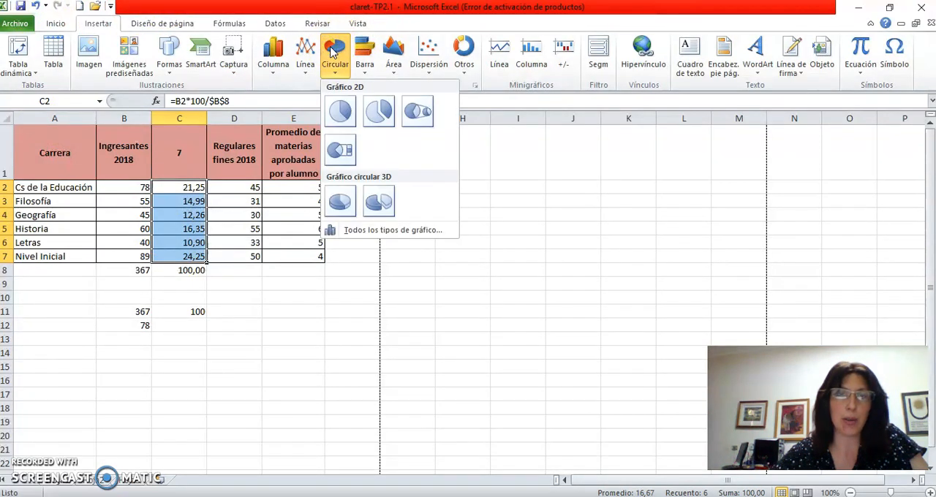
pyautogui.click(339, 110)
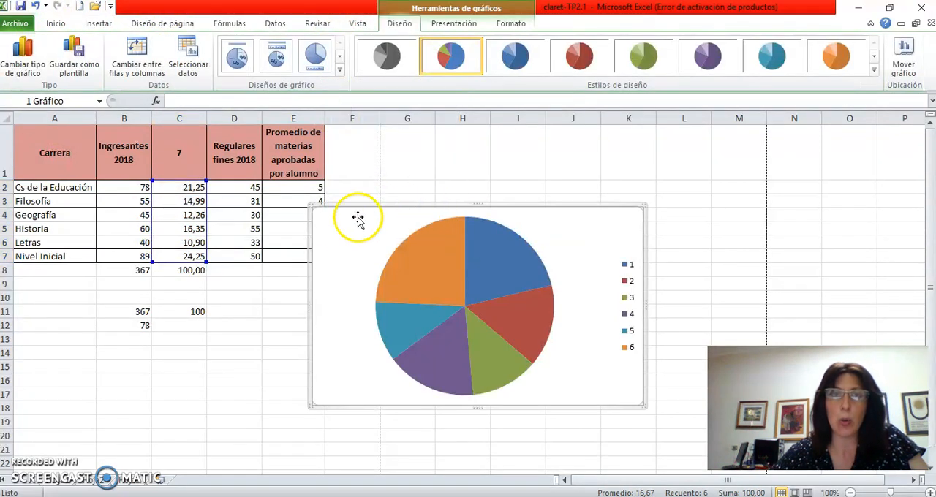
pyautogui.moveTo(337, 225); pyautogui.dragTo(442, 170)
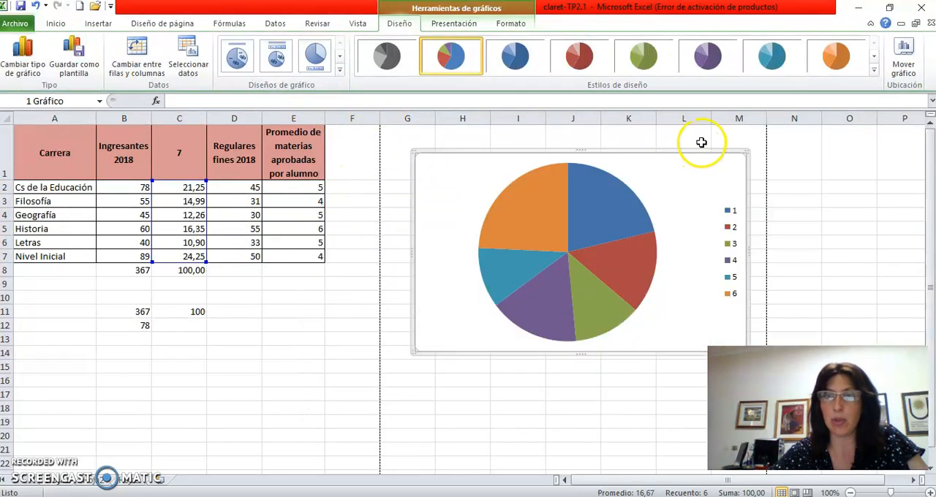
pyautogui.moveTo(727, 170); pyautogui.dragTo(723, 168)
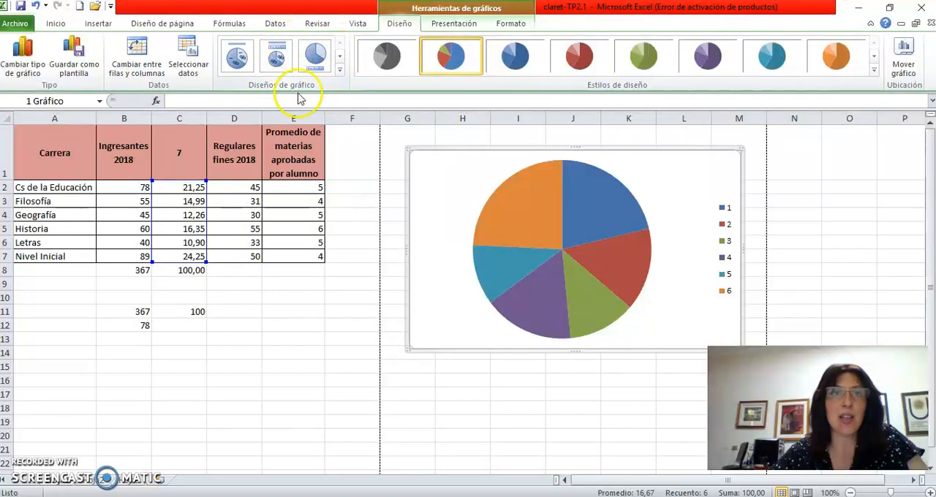
# - Apply the Diseño 6 chart layout to the pie chart to add a title and percentage labels
pyautogui.click(339, 56)
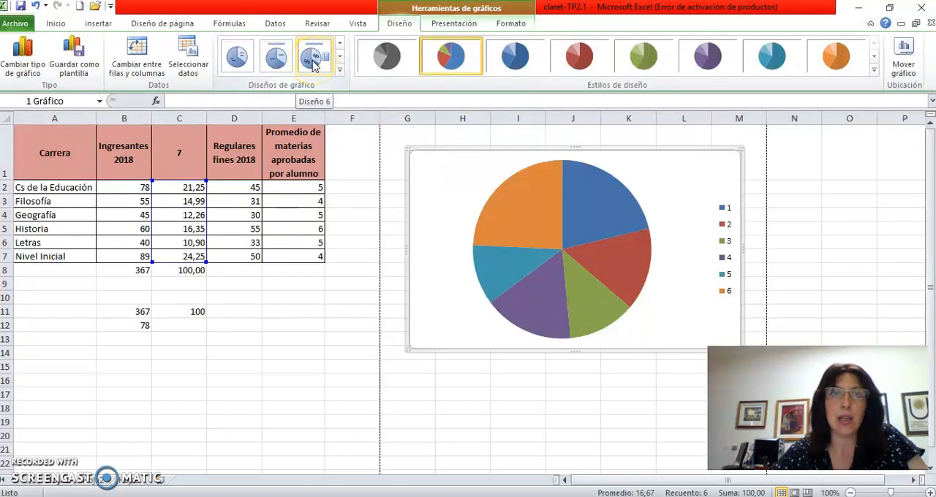
pyautogui.click(314, 64)
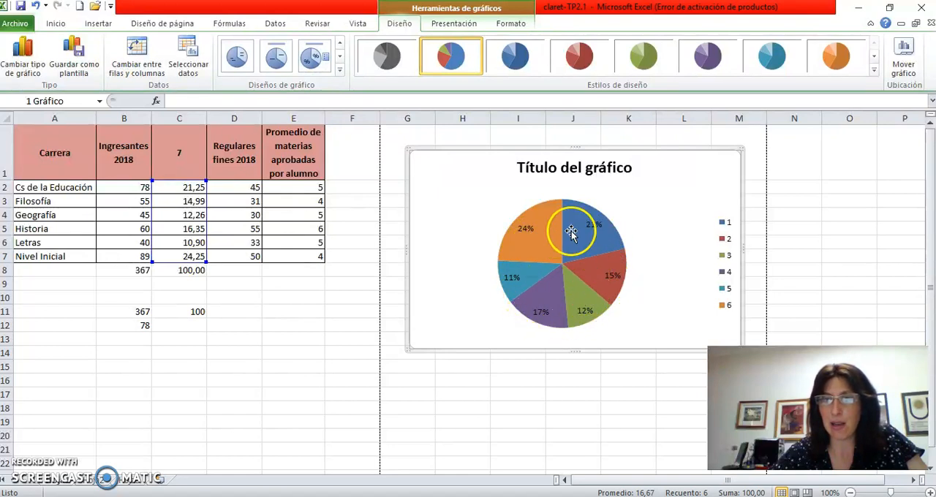
pyautogui.moveTo(588, 233)
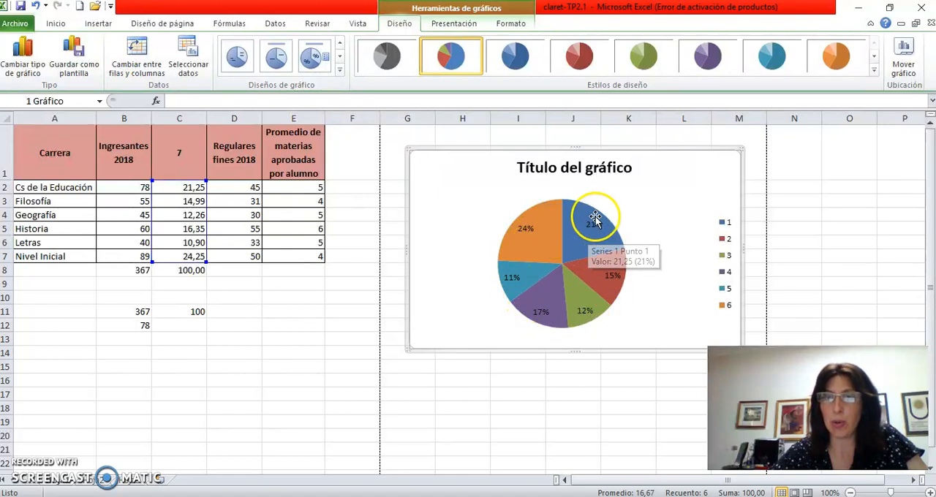
pyautogui.moveTo(613, 285)
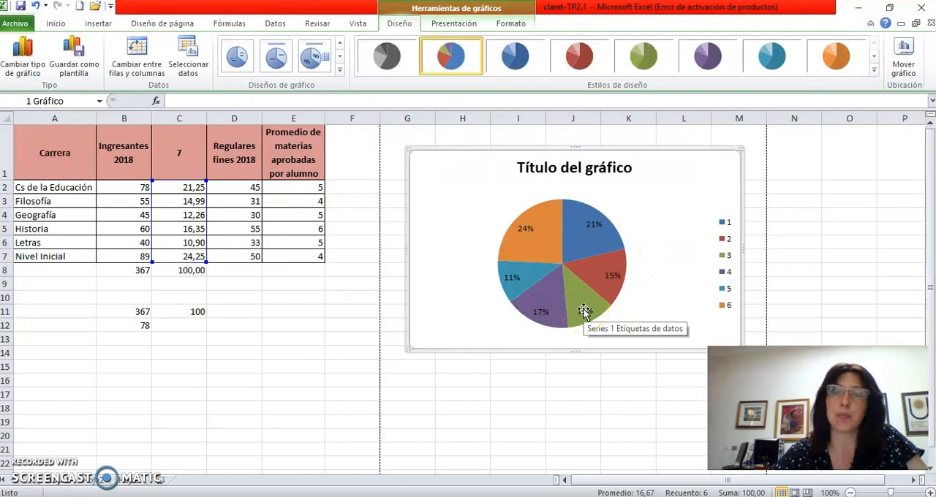
# - Replace the pie chart's placeholder title with "Ingresantes a Humanidades"
pyautogui.click(578, 167)
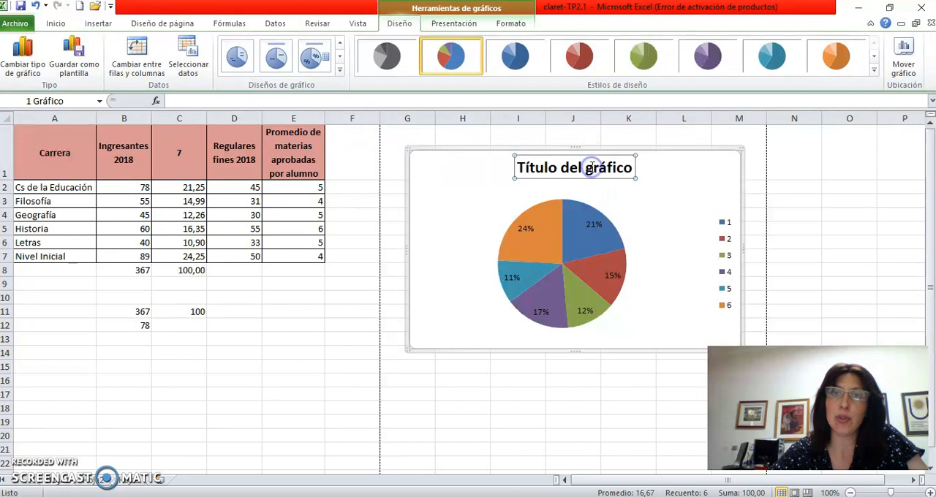
pyautogui.moveTo(518, 166); pyautogui.dragTo(639, 174)
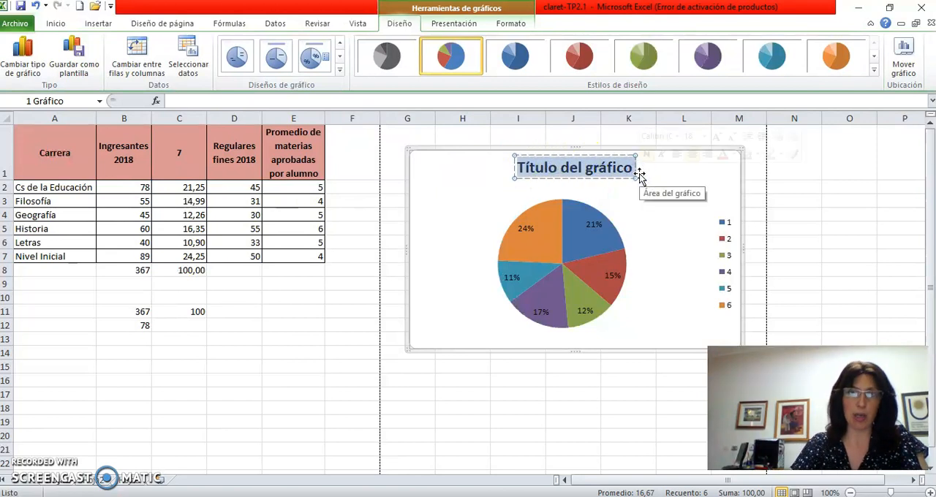
pyautogui.write('Ingresant')
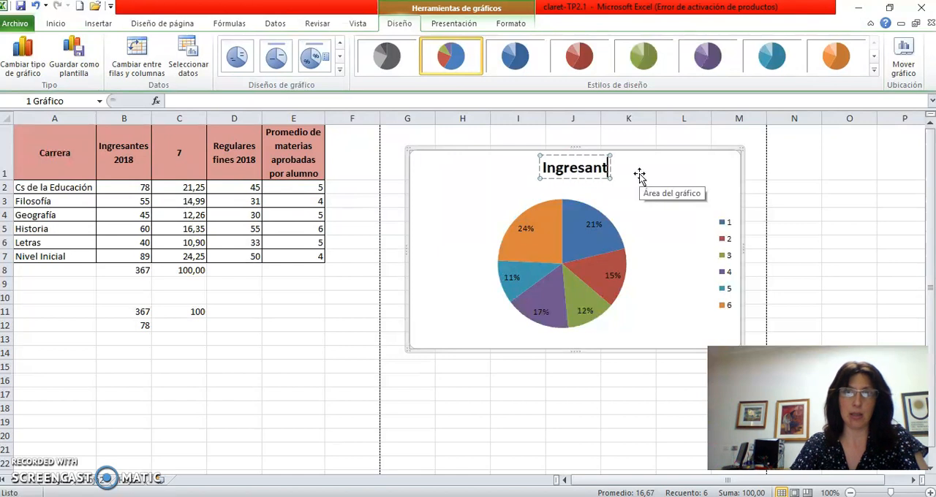
pyautogui.write('es a Humanid')
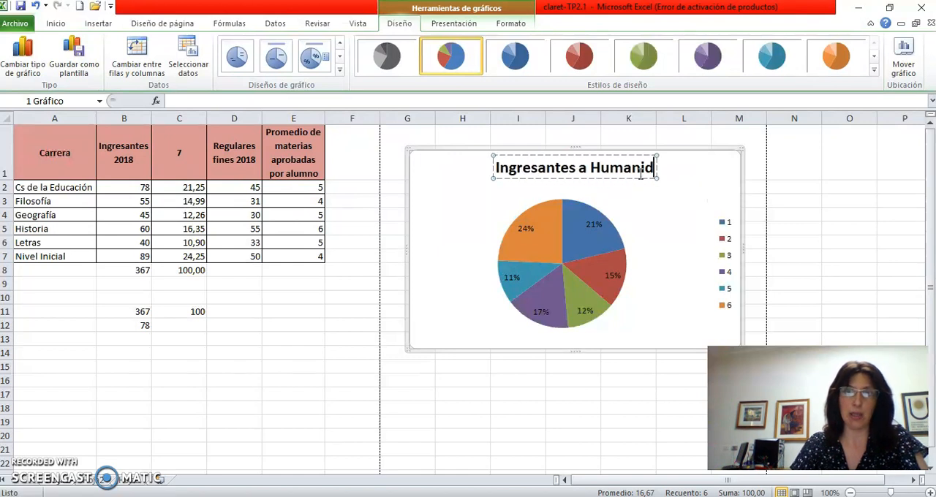
pyautogui.write('ades (NN')
# - Extend the chart title with the university and year so it reads "Ingresantes a Humanidades (UNNE) 2018"
pyautogui.press('BackSpace')
pyautogui.press('BackSpace')
pyautogui.write('UNNE)')
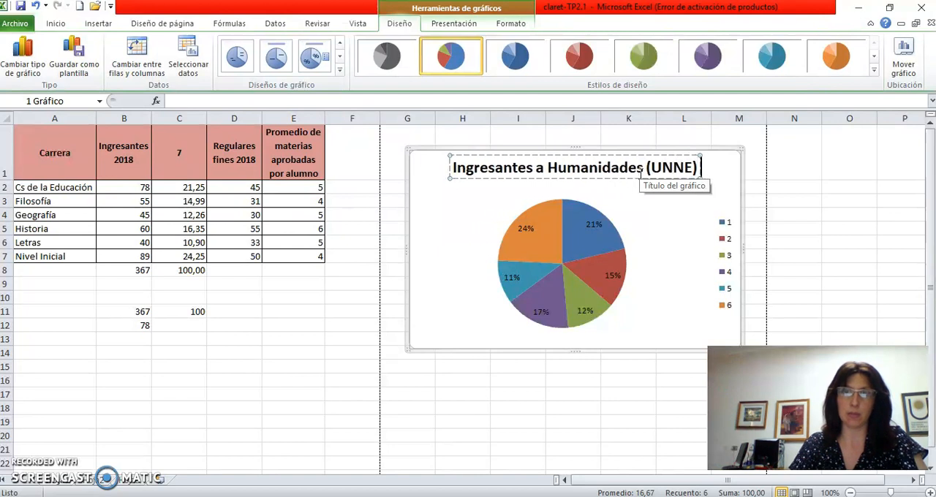
pyautogui.write(' 2018')
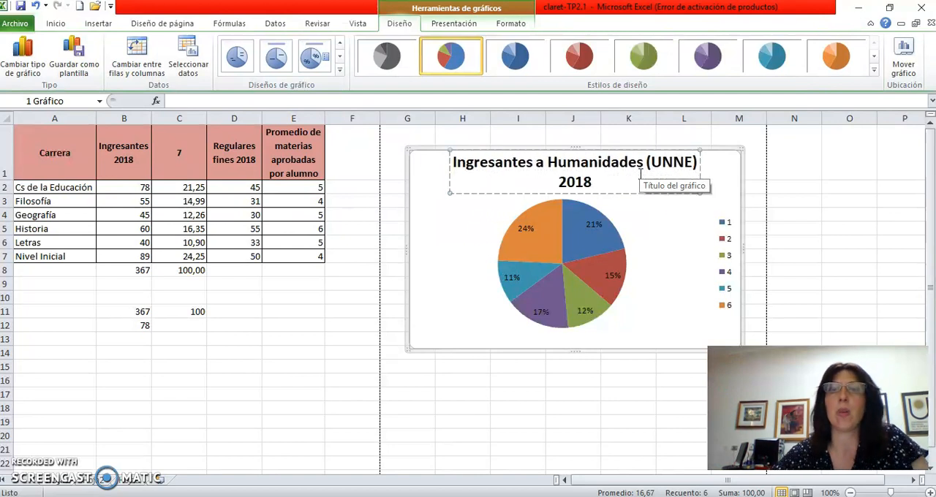
pyautogui.click(668, 229)
# - Set the pie chart's category labels to the Carrera names in A2:A7 so the legend identifies each slice
pyautogui.click(720, 276)
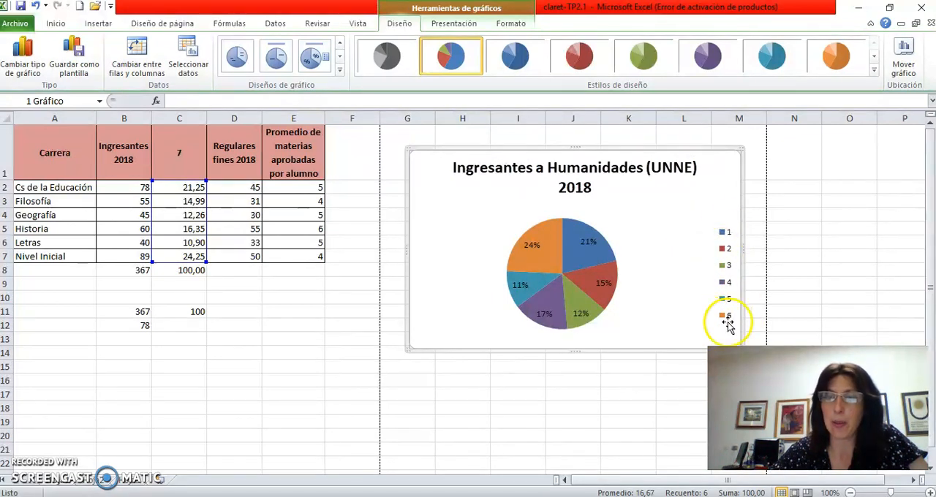
pyautogui.rightClick(650, 268)
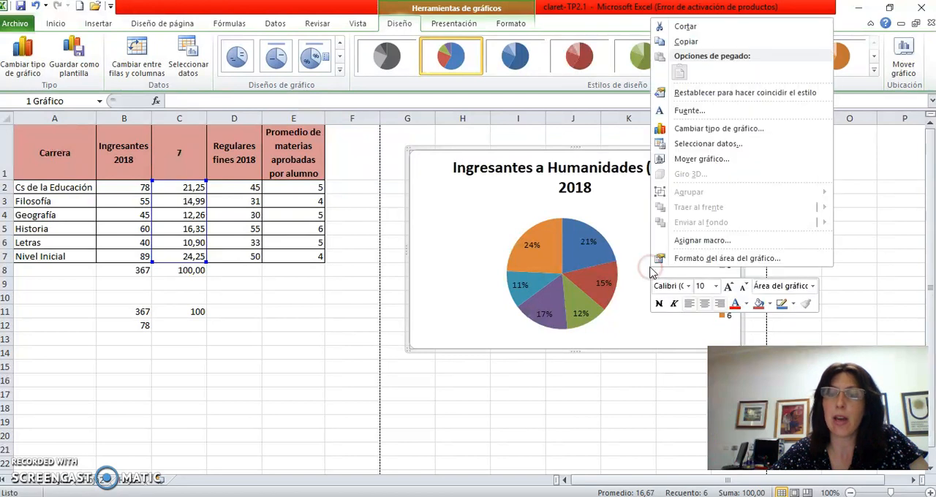
pyautogui.click(715, 144)
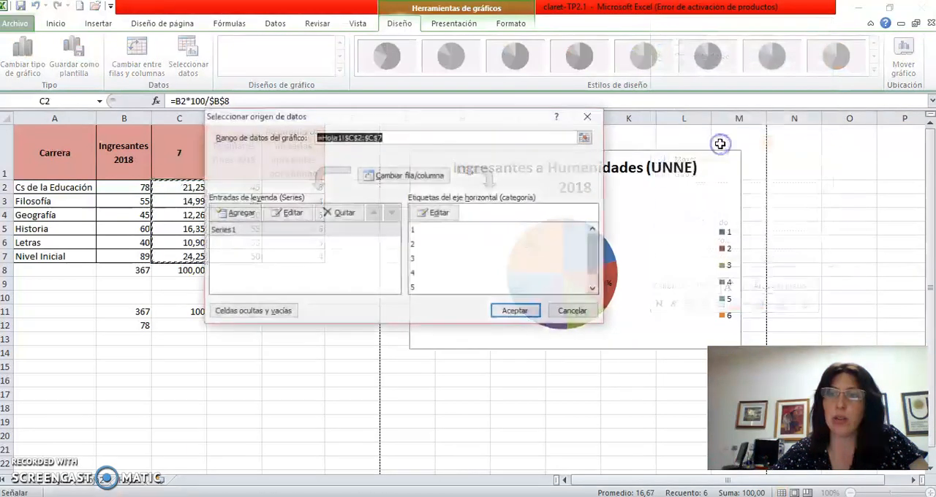
pyautogui.click(436, 212)
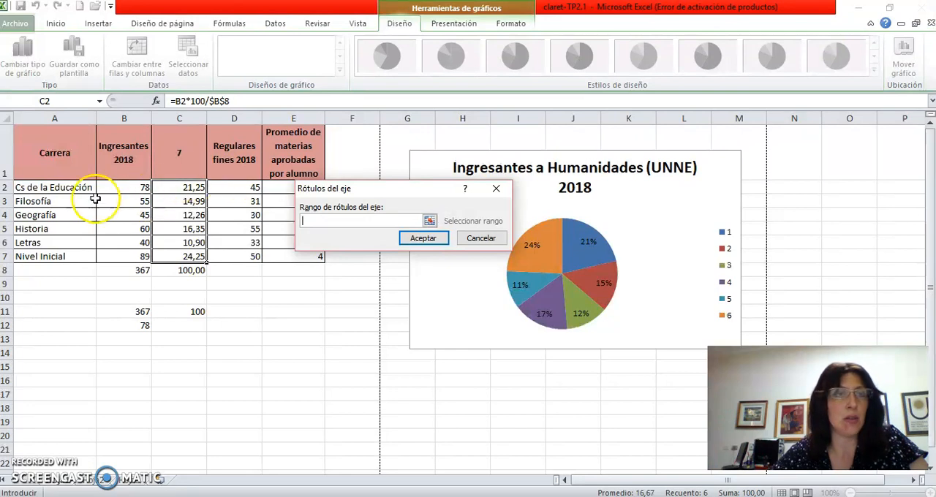
pyautogui.moveTo(73, 188); pyautogui.dragTo(69, 256)
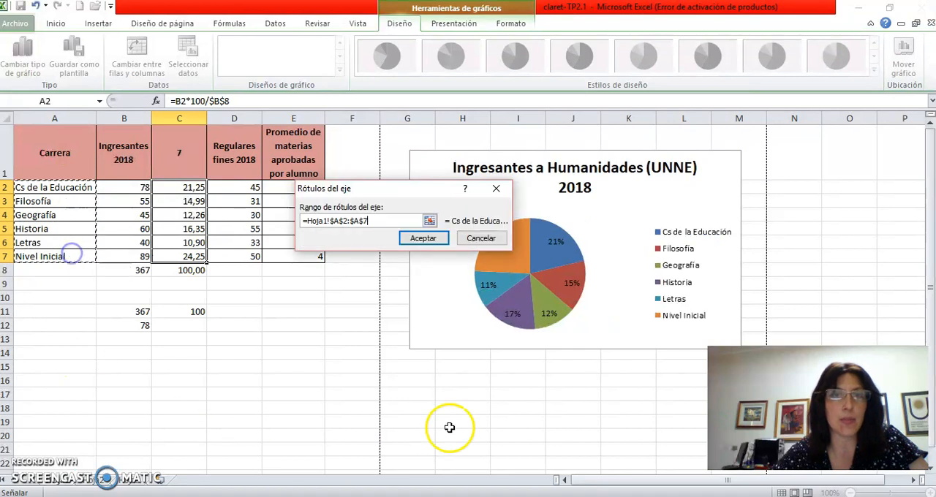
pyautogui.click(424, 239)
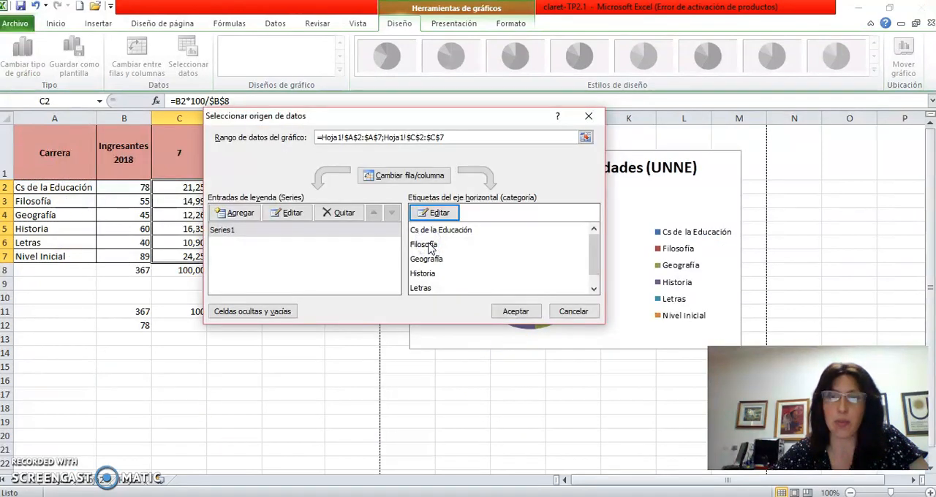
pyautogui.click(514, 311)
pyautogui.click(614, 405)
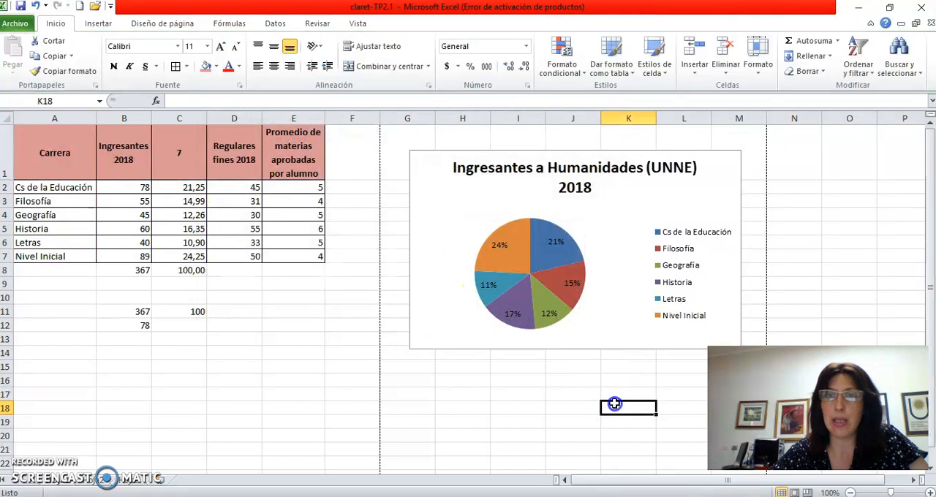
pyautogui.click(614, 321)
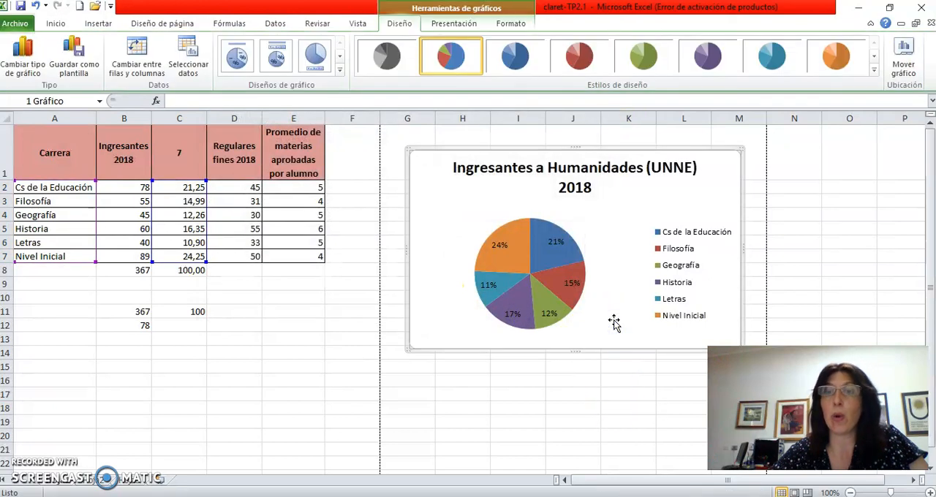